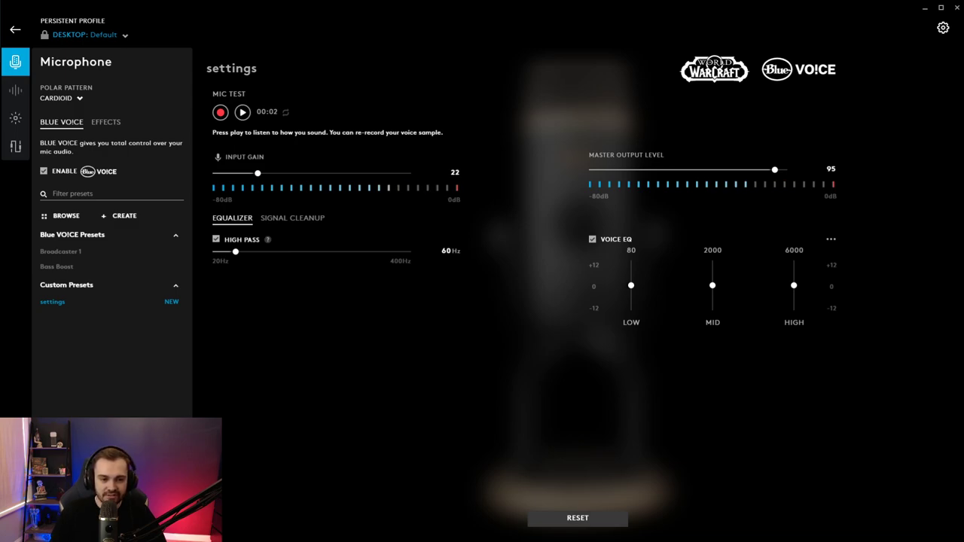
Switch to the Signal Cleanup settings and read the Noise Reduction help tip
click(292, 218)
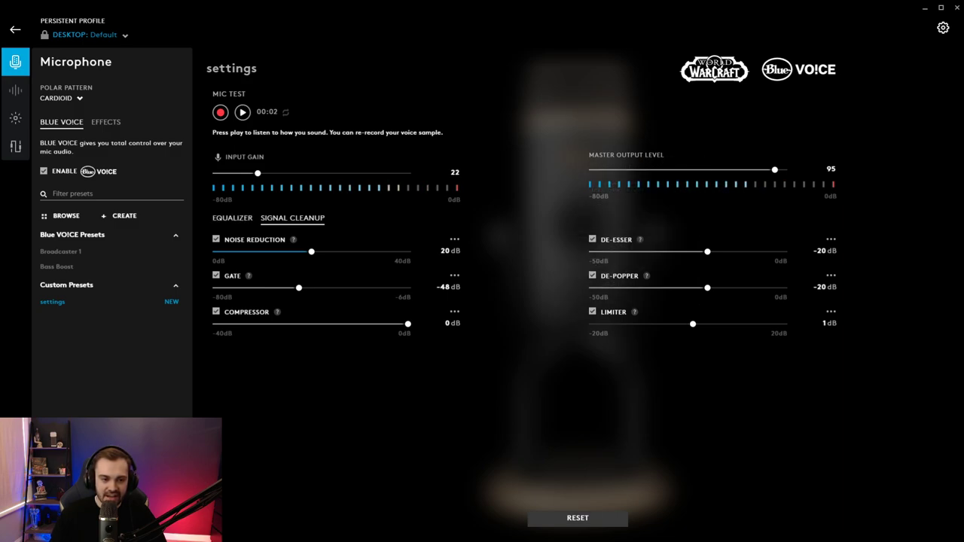
mouse_move(292, 239)
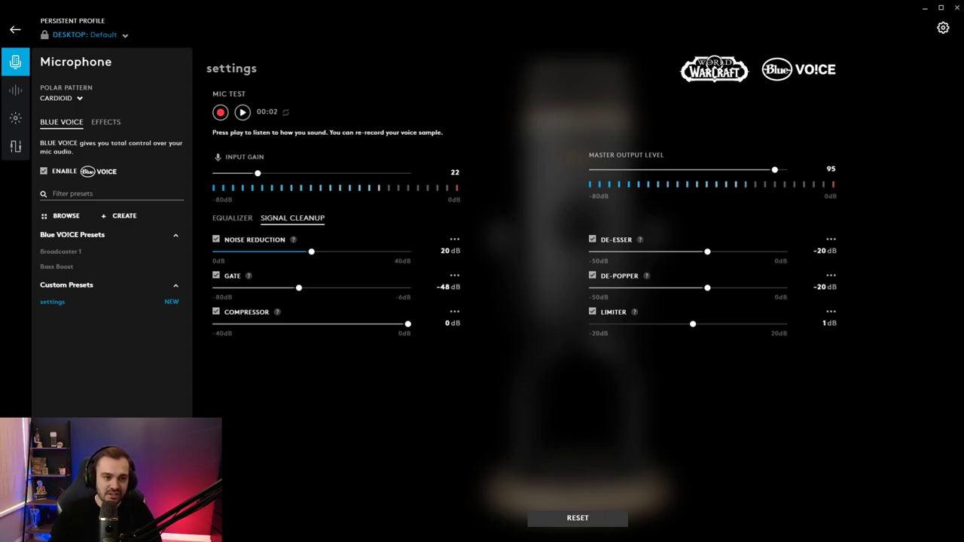
Review the polar pattern options, keeping Cardioid at first, then set the pattern to Bi-Directional
click(59, 98)
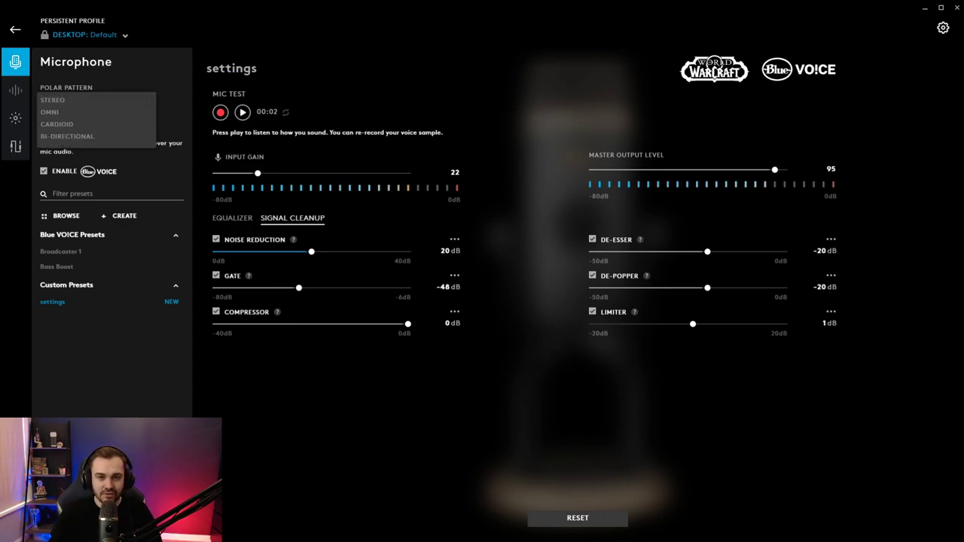
click(56, 123)
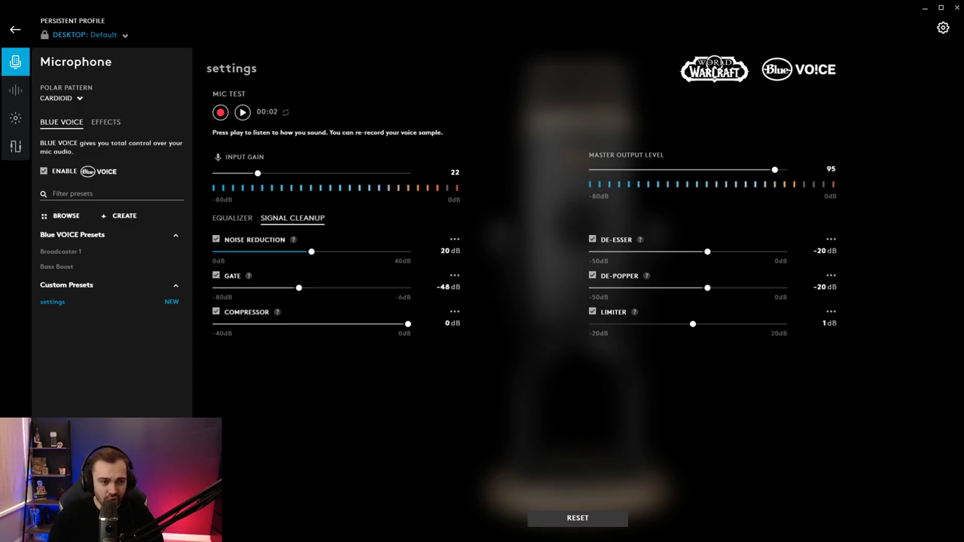
click(61, 98)
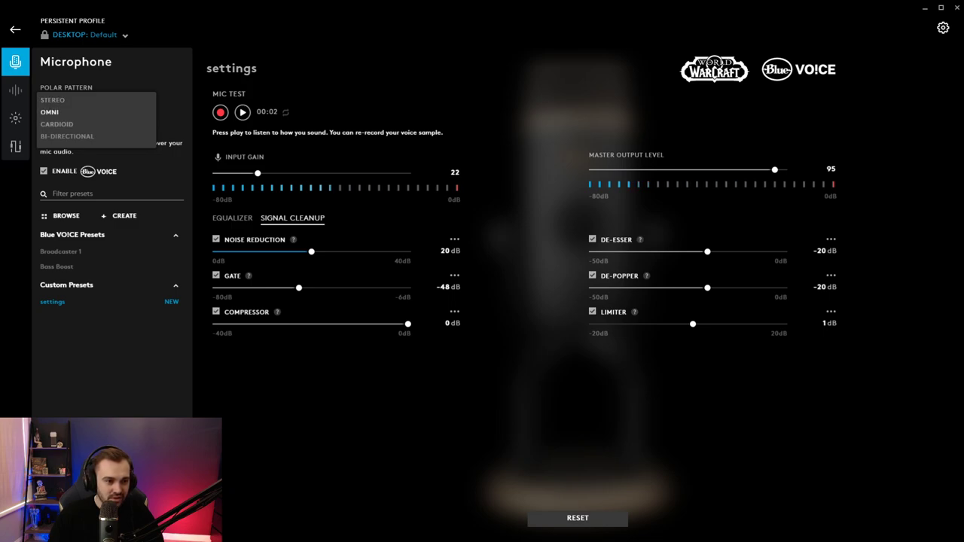
key(Return)
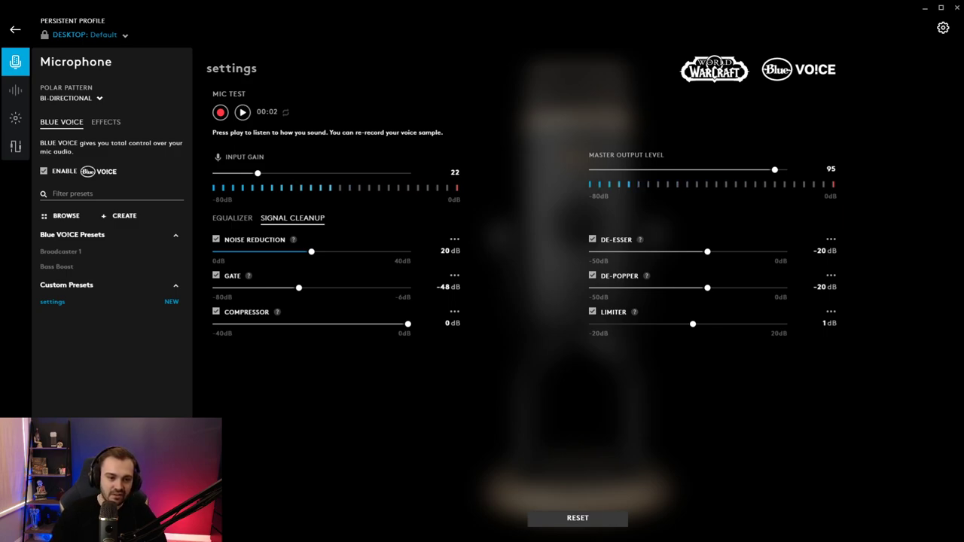
Look over the Equalizer and Signal Cleanup tabs, then show the Effects presets list with FX Off
click(232, 218)
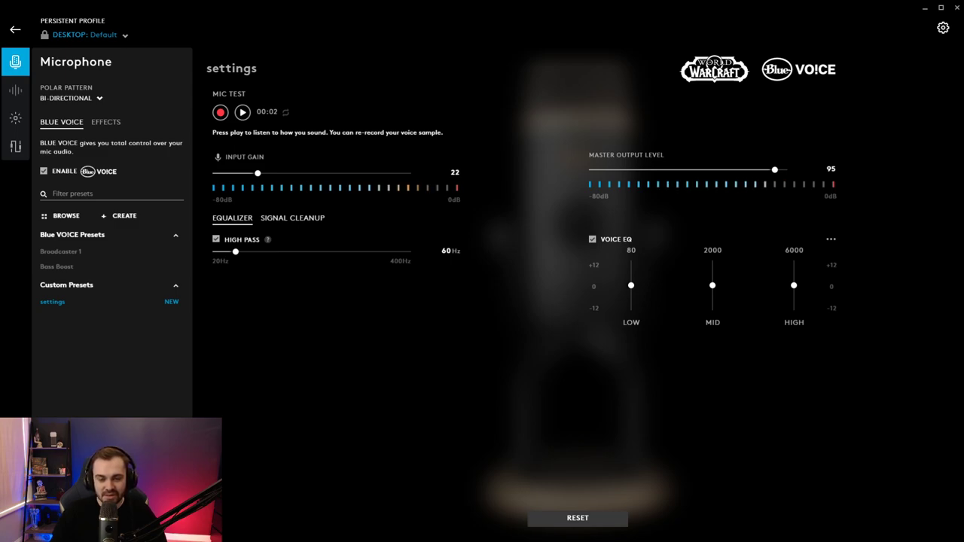
click(292, 217)
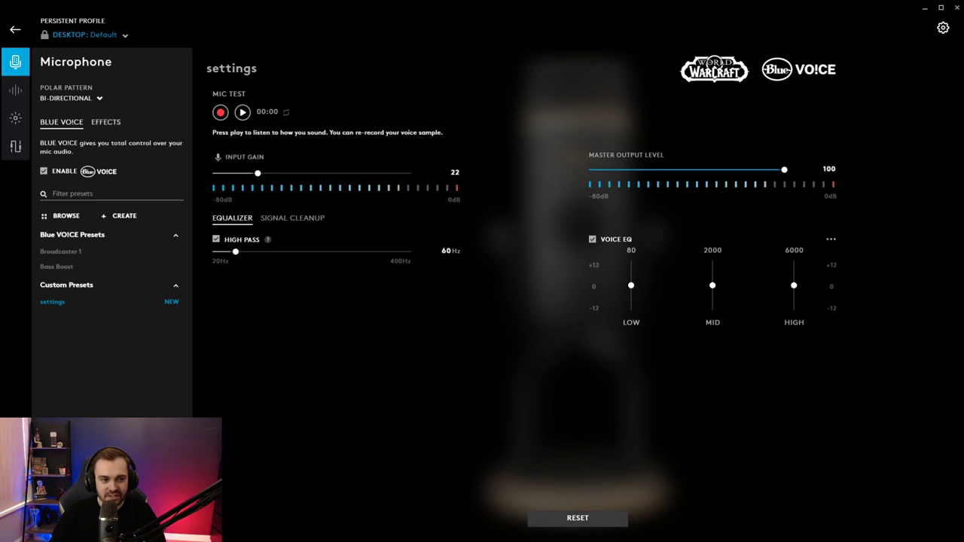
click(105, 121)
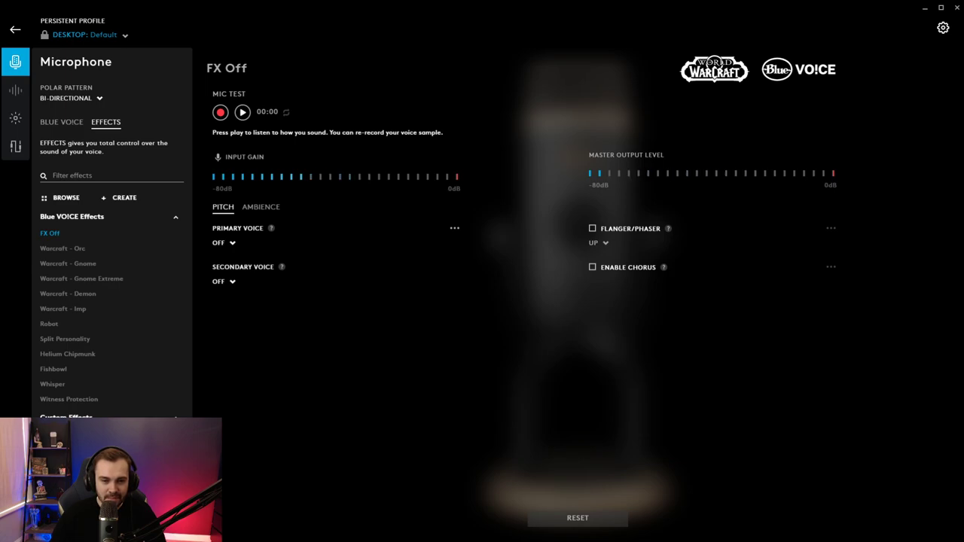
Browse the Pitch and Ambience settings and the Primary Voice and Flanger lists, then apply Warcraft - Orc
click(261, 206)
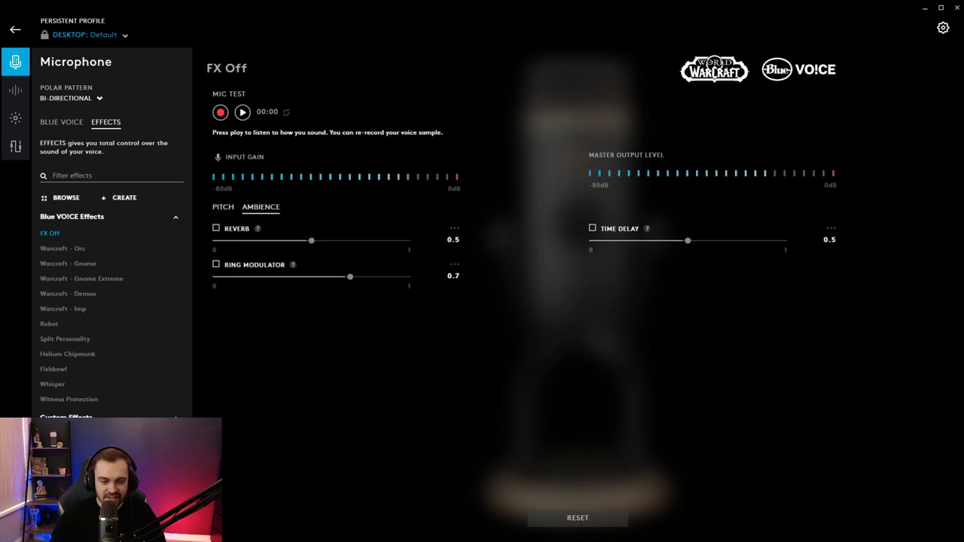
click(223, 206)
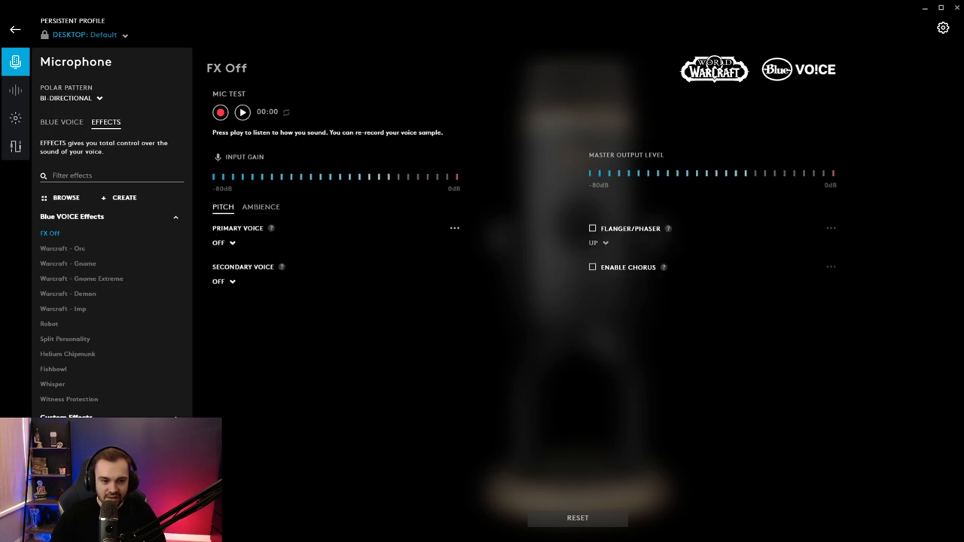
click(219, 241)
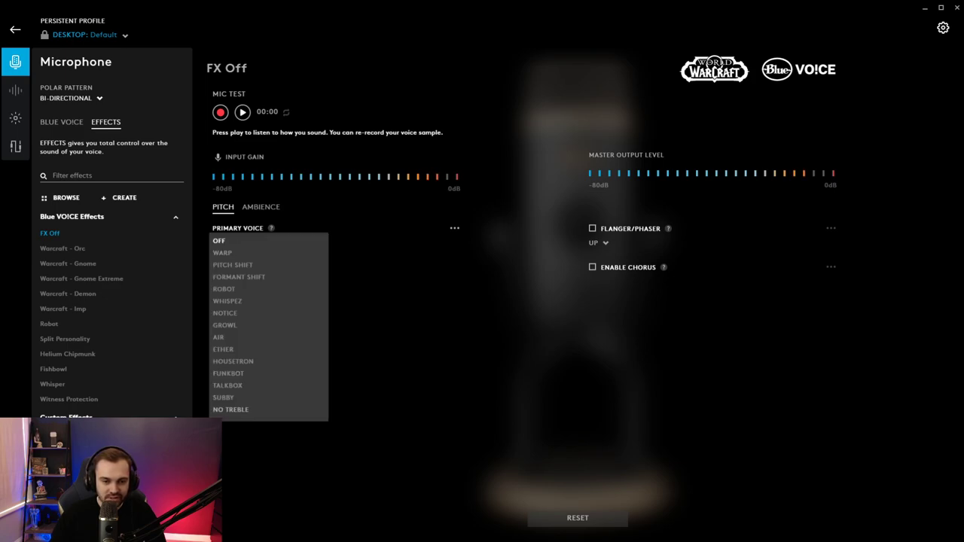
key(Escape)
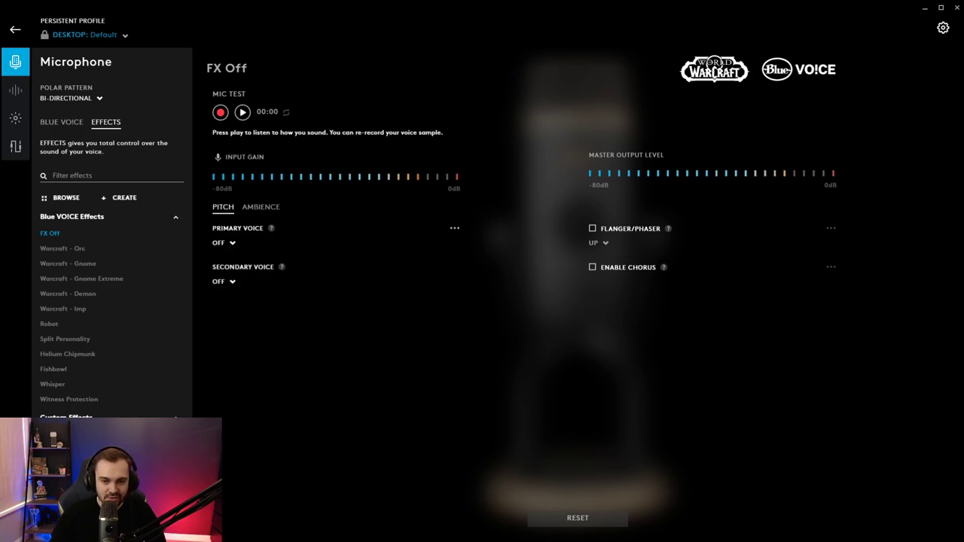
click(599, 242)
key(Escape)
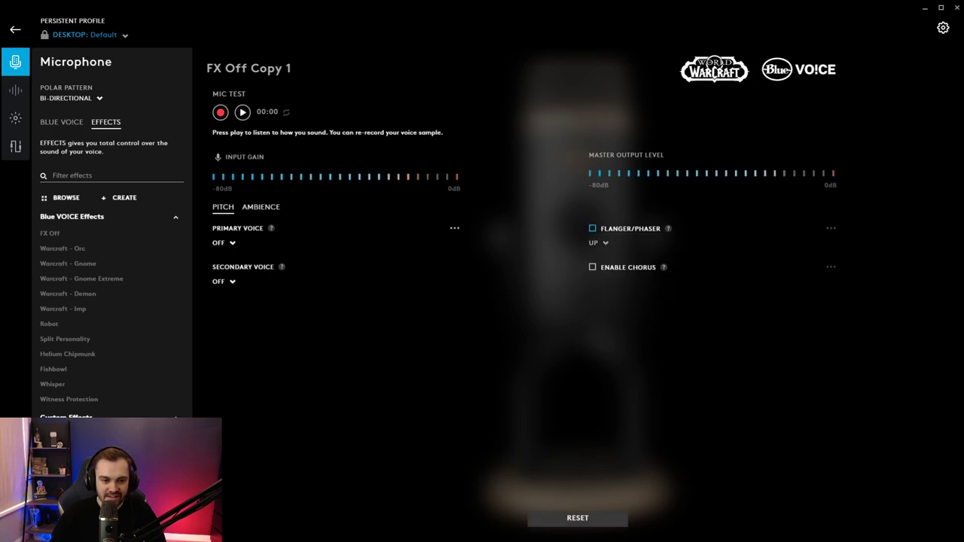
click(261, 206)
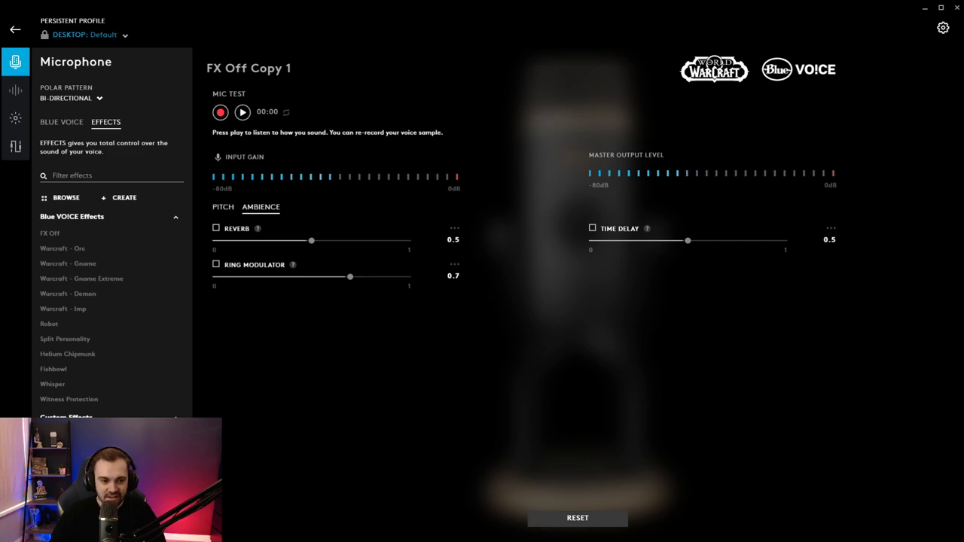
click(222, 207)
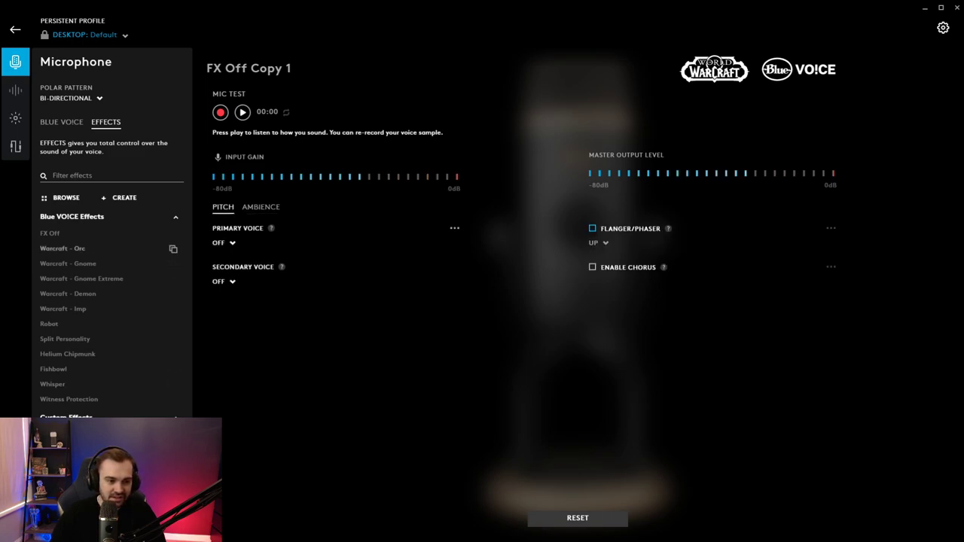
click(63, 248)
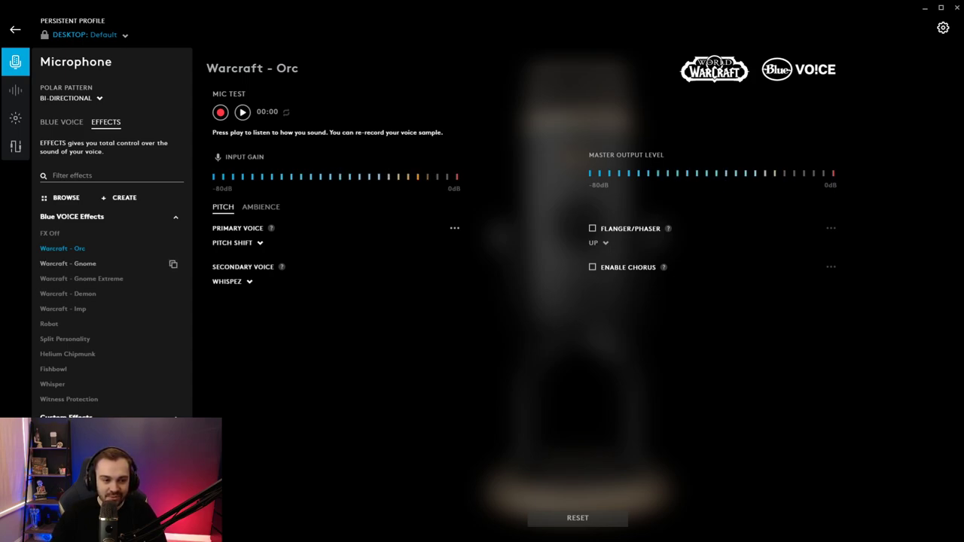
Try Warcraft - Gnome, Gnome Extreme, Demon and Imp, then apply Robot and view its Ambience settings
click(68, 264)
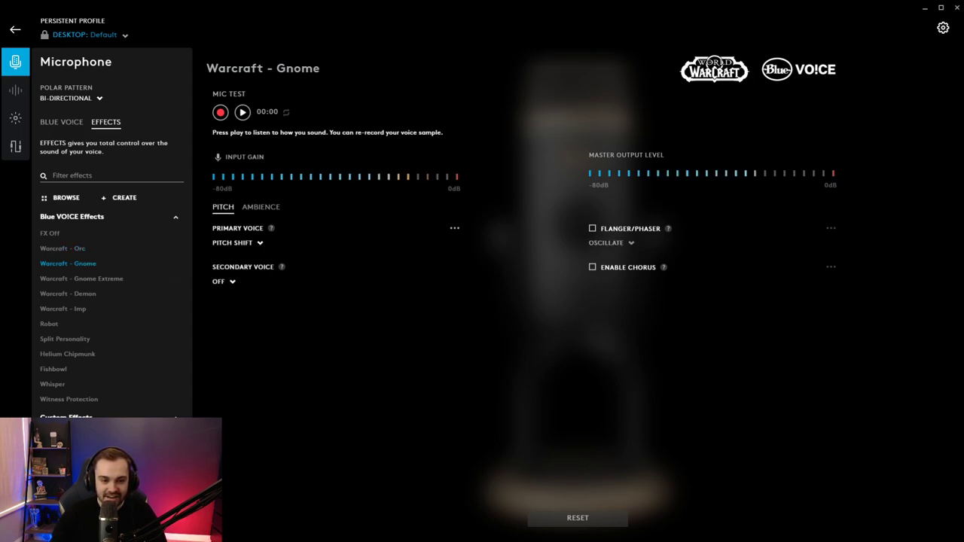
click(81, 279)
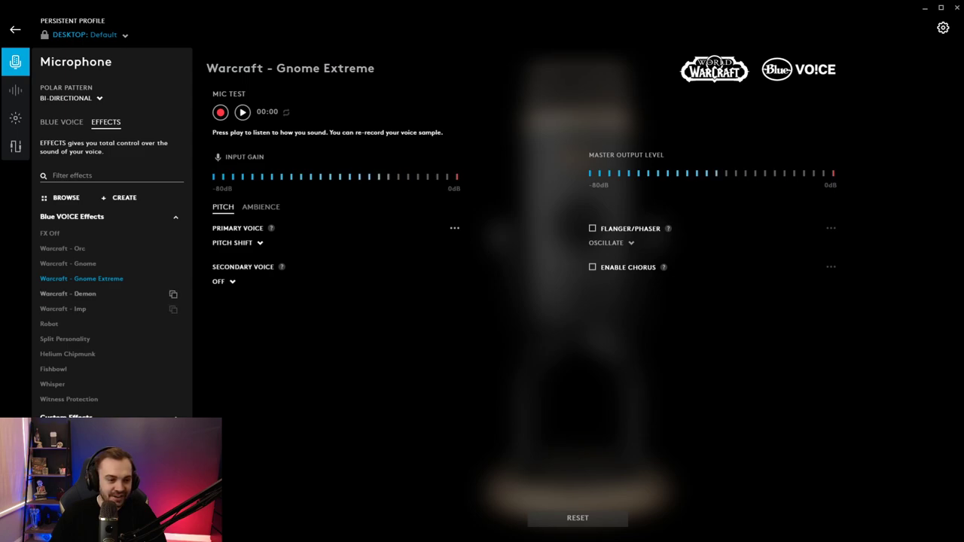
click(68, 294)
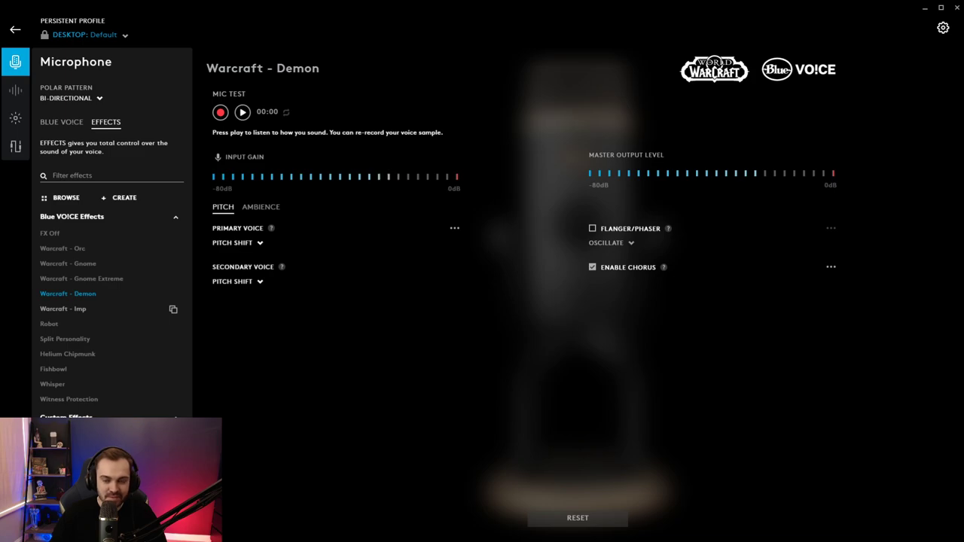
click(75, 309)
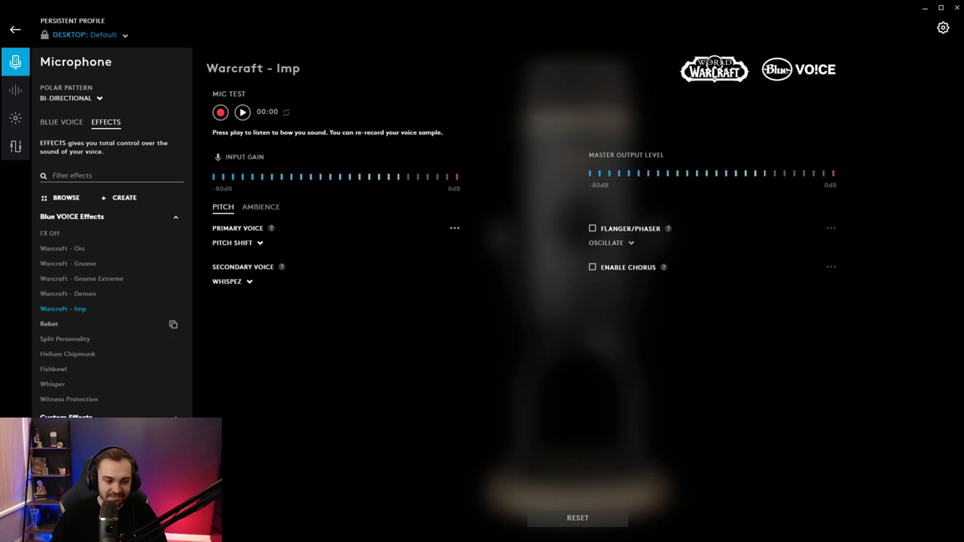
click(76, 324)
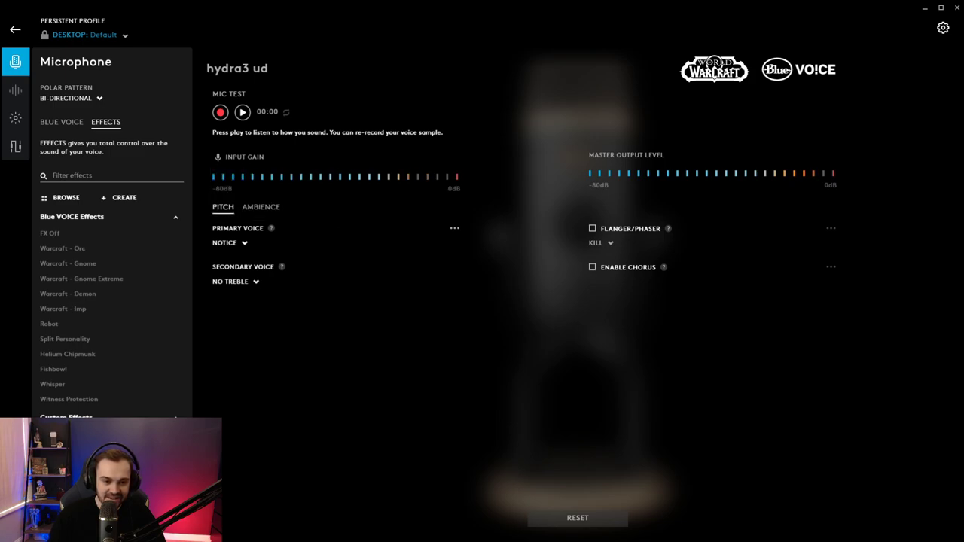
click(260, 206)
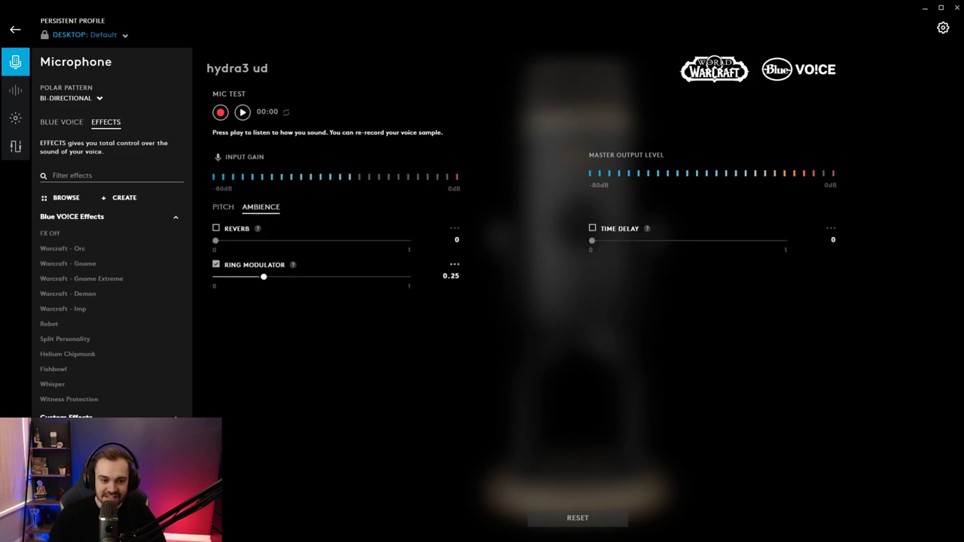
Return to the Pitch tab to see the custom effect's primary and secondary voices
click(222, 206)
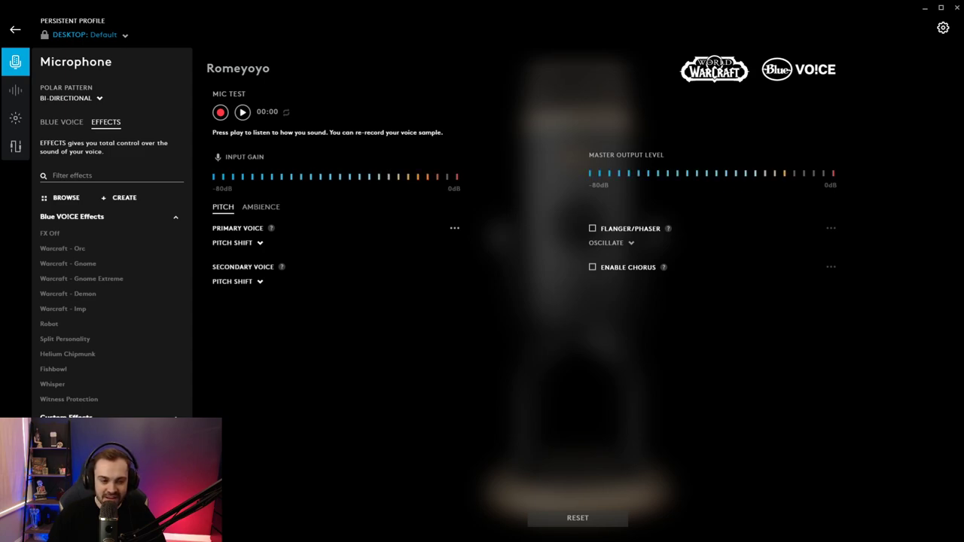
Compare the effect's Ambience reverb, ring modulator and delay settings with its Pitch voice settings
click(260, 206)
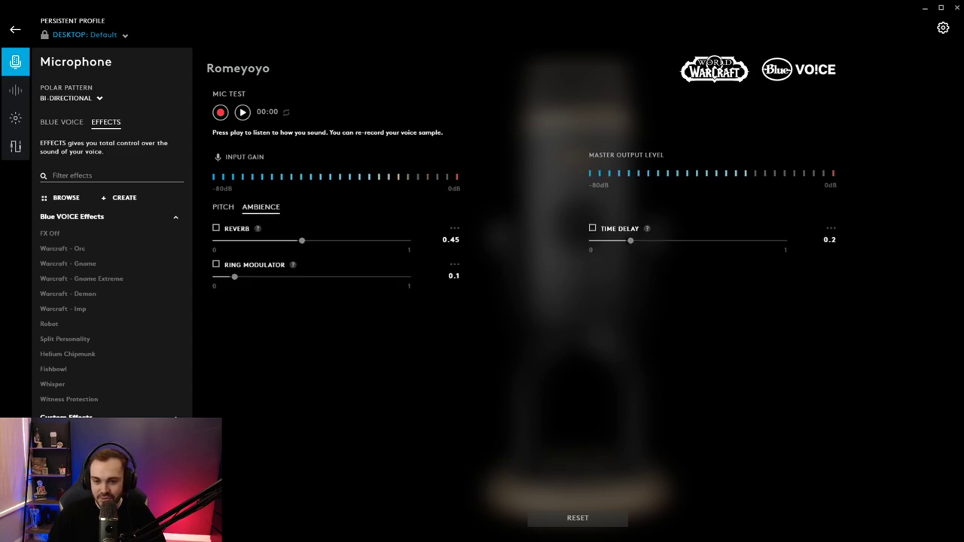
click(223, 207)
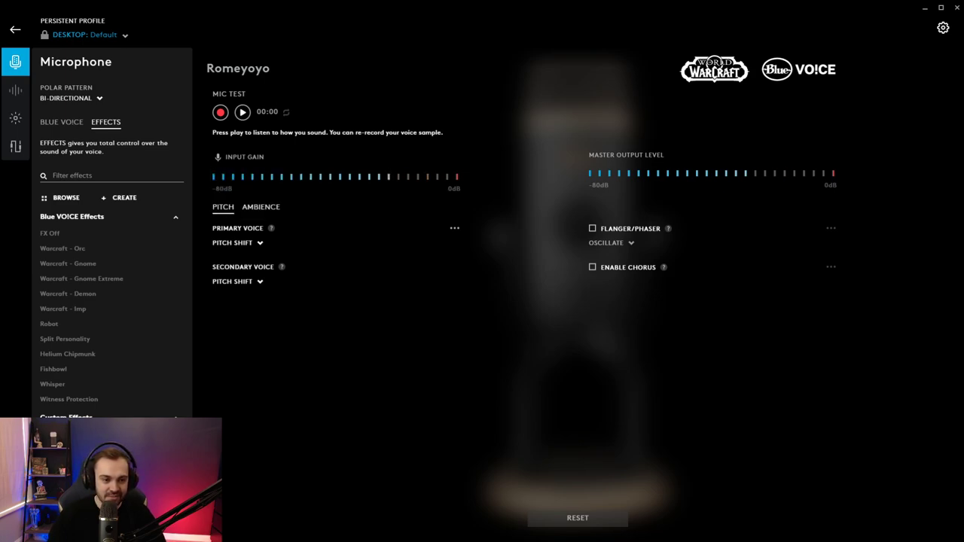
click(260, 207)
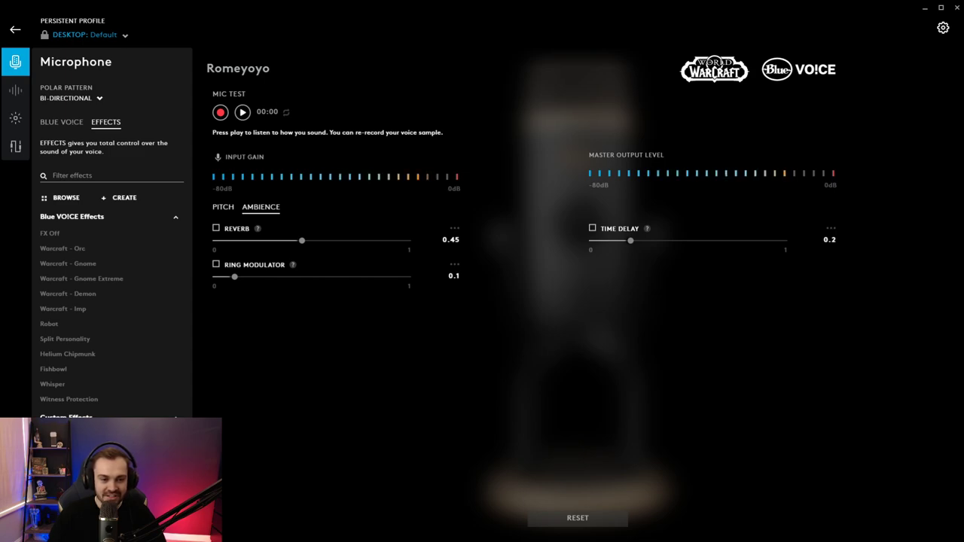
click(223, 206)
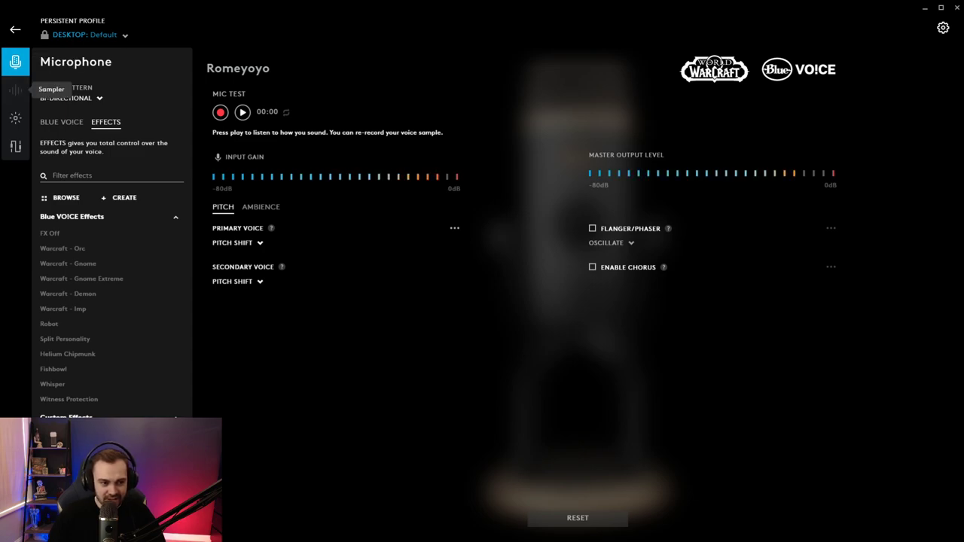
Open the Sampler library of Warcraft sound samples from the left sidebar
click(15, 89)
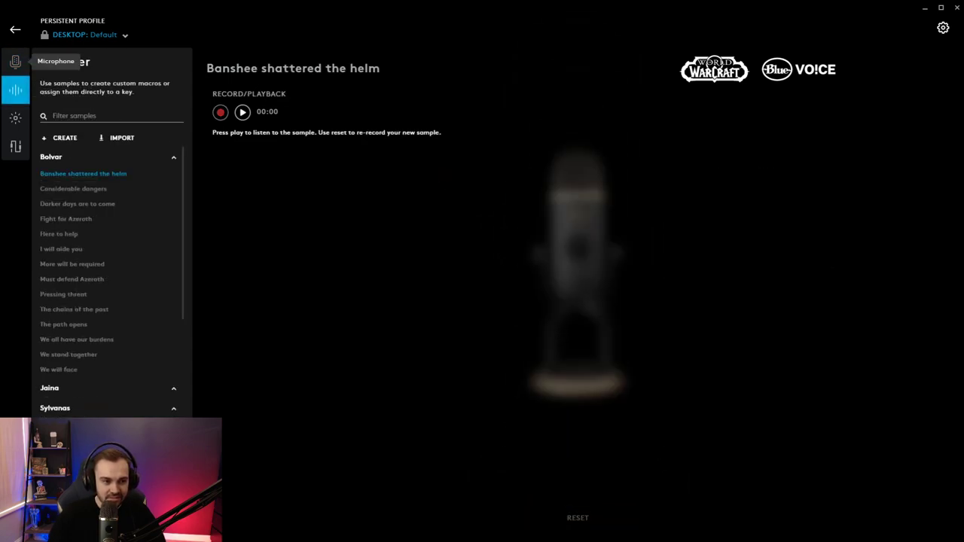
click(16, 62)
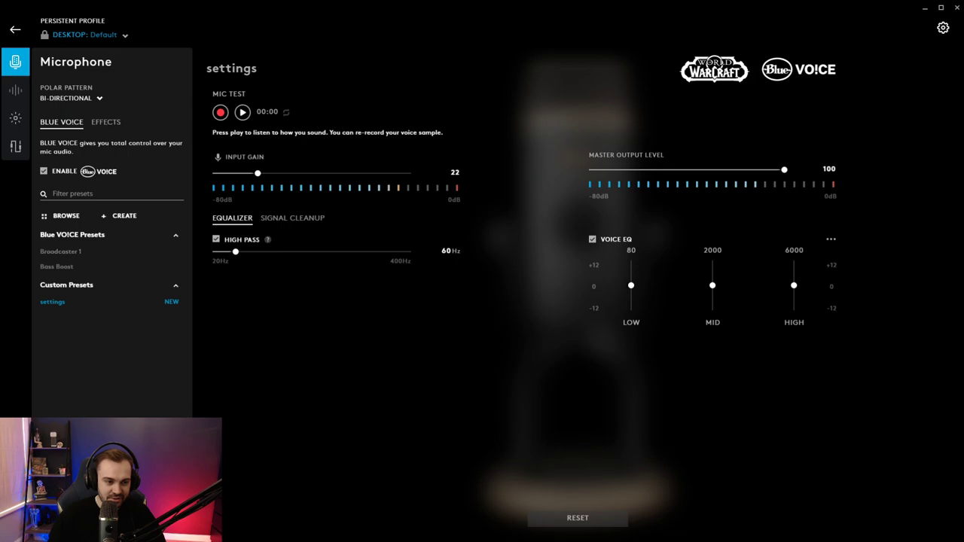
click(105, 121)
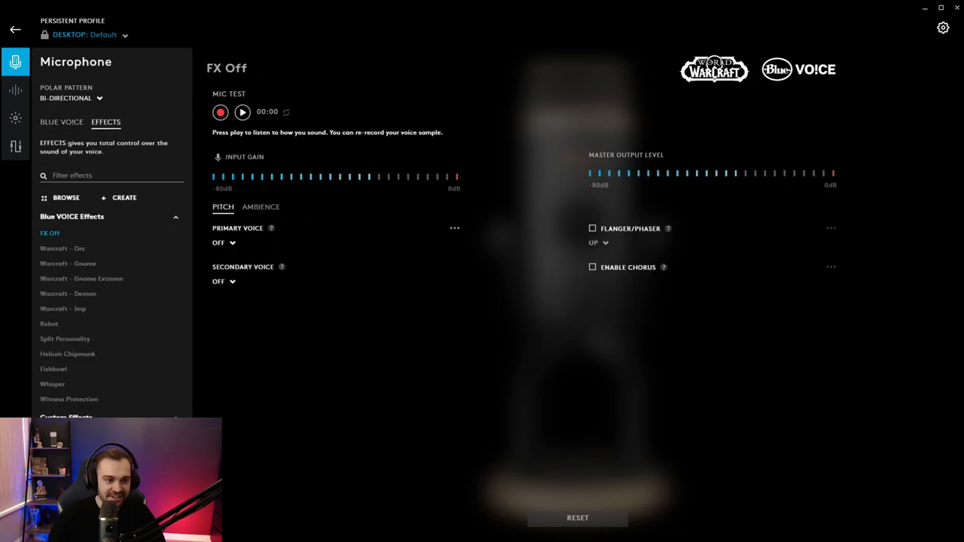
click(15, 90)
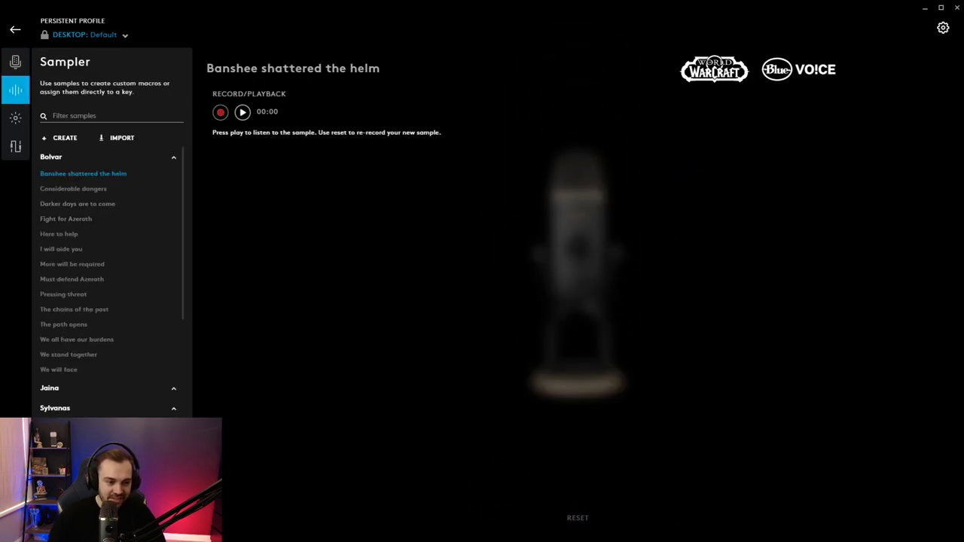
Select Bolvar's 'Fight for Azeroth' sample, play it, and collapse the Bolvar group
scroll(109, 286, down, 3)
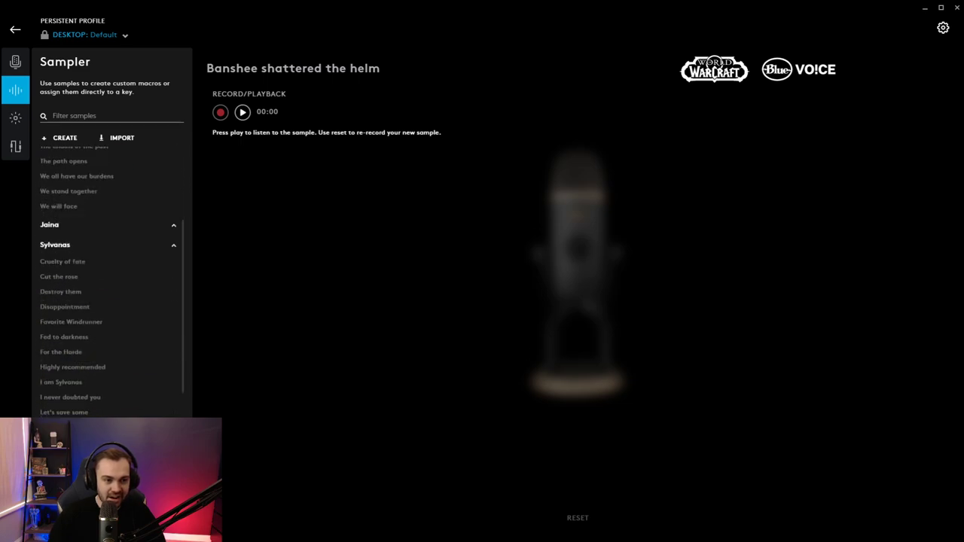
scroll(110, 286, up, 3)
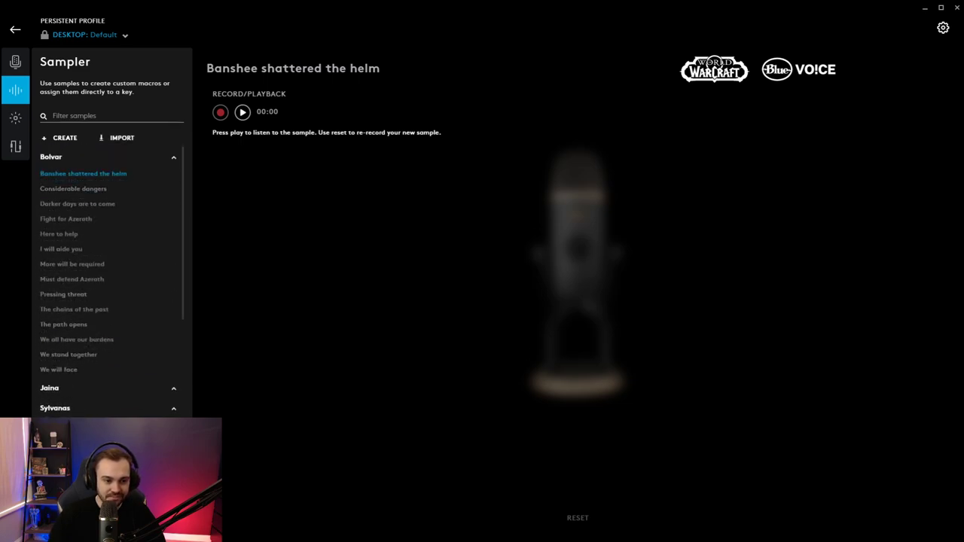
click(66, 218)
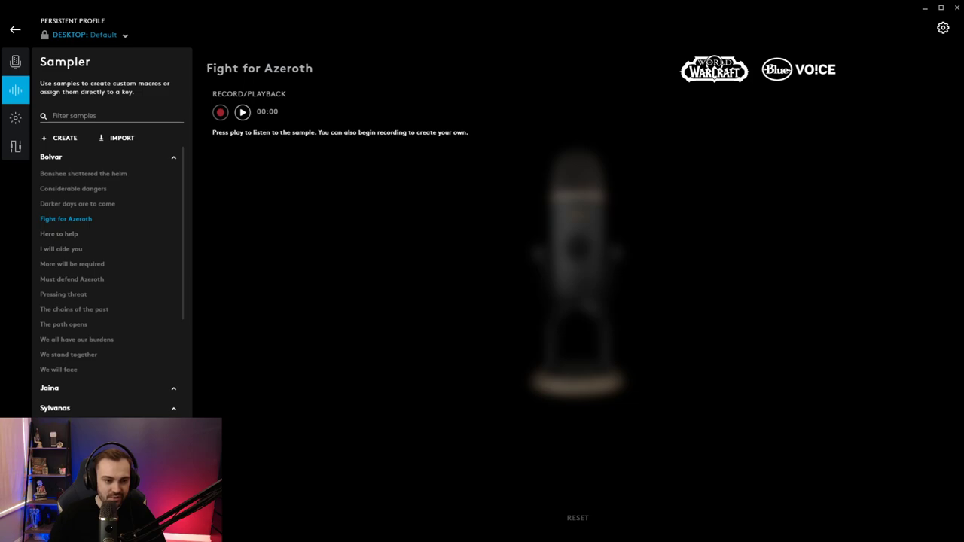
key(space)
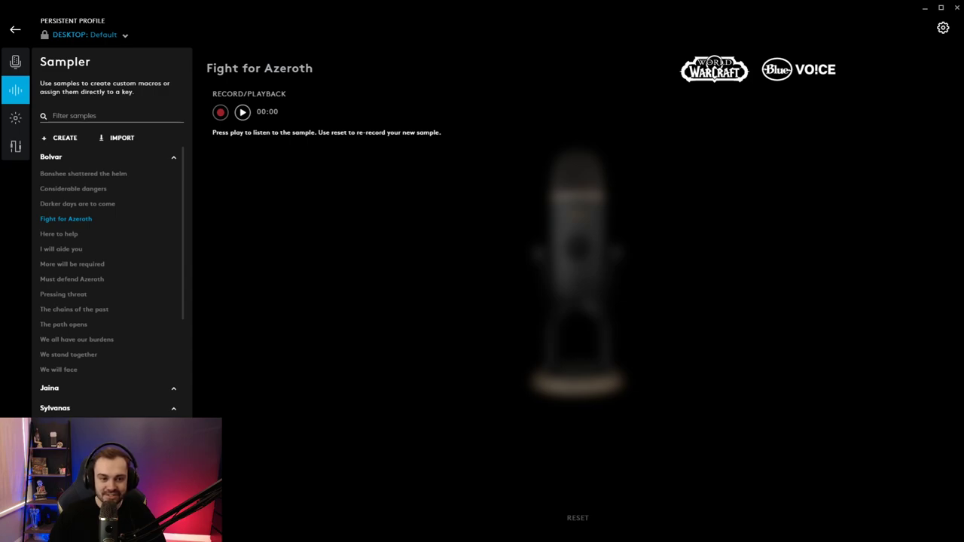
scroll(110, 269, down, 1)
scroll(110, 286, up, 1)
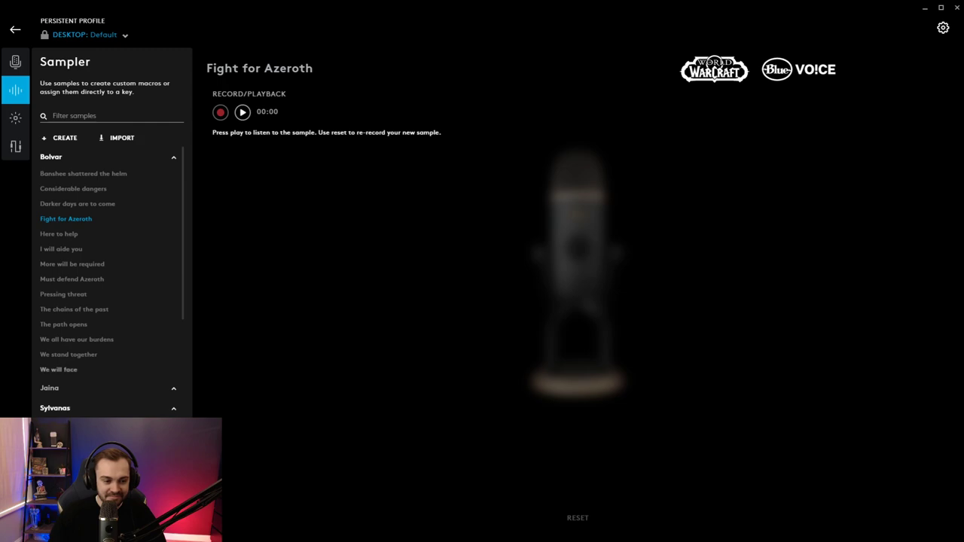
click(51, 157)
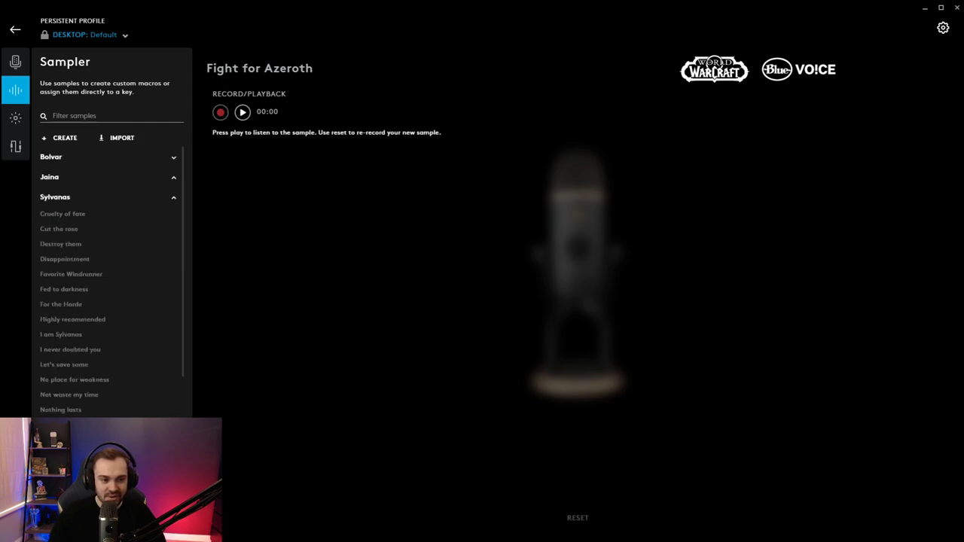
scroll(109, 286, down, 1)
Collapse Sylvanas, expand Creatures, and play the Imp sample, then the Murloc sample
click(55, 190)
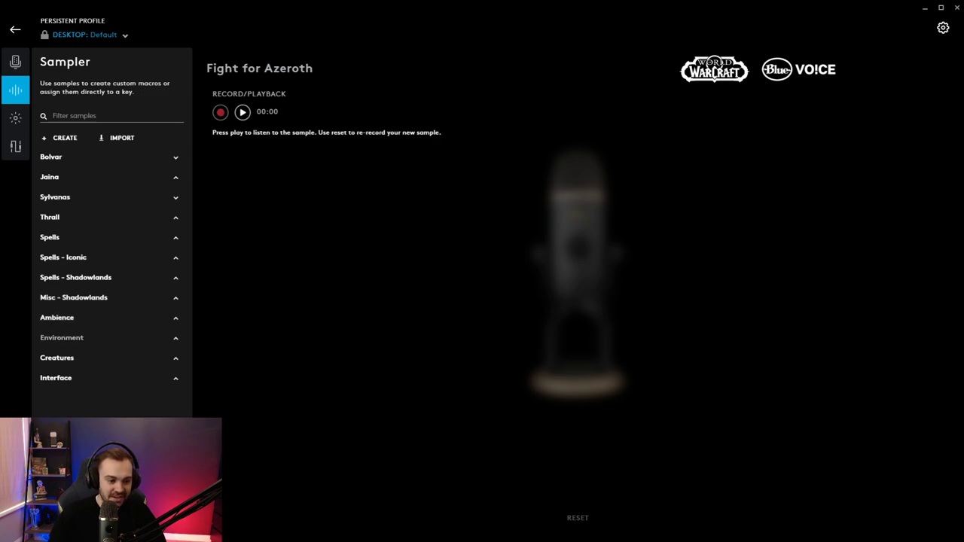
click(57, 358)
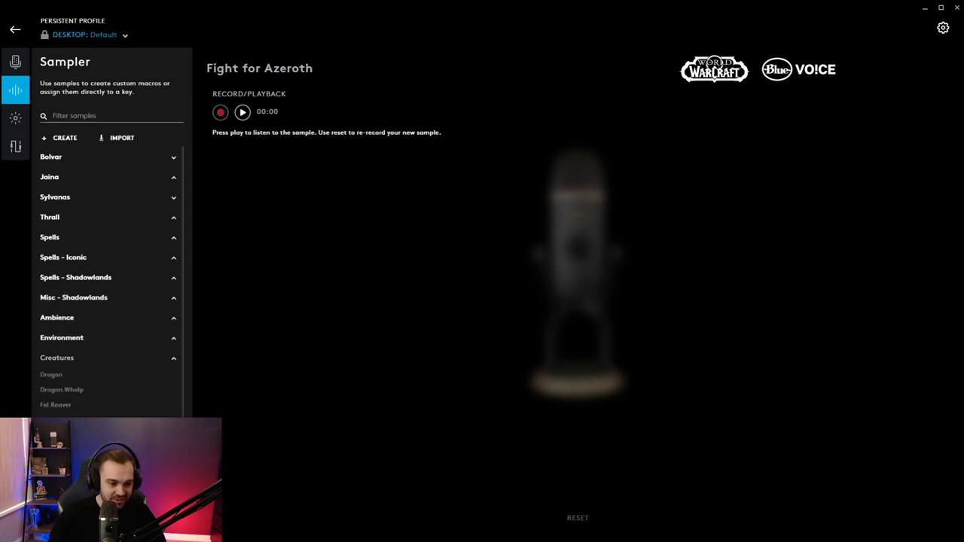
scroll(109, 286, down, 3)
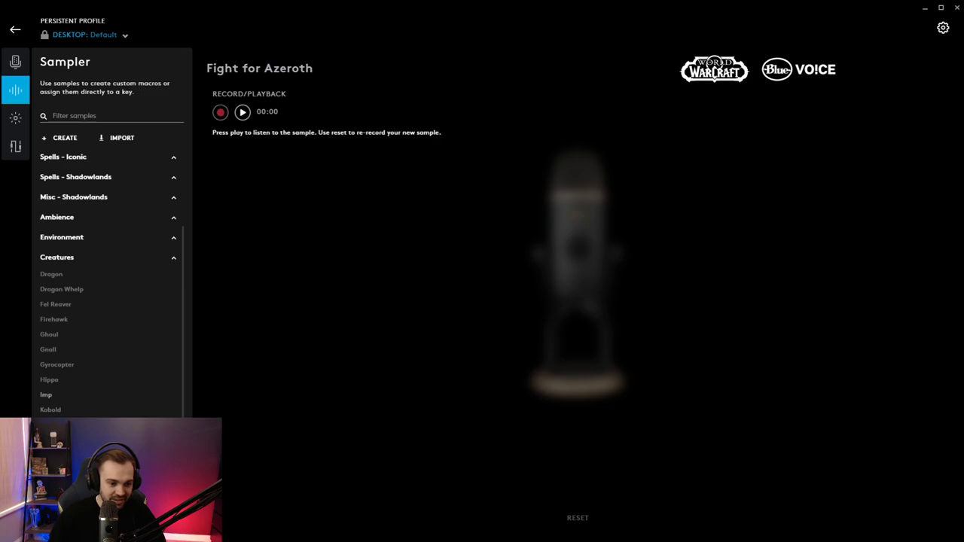
click(46, 395)
click(242, 111)
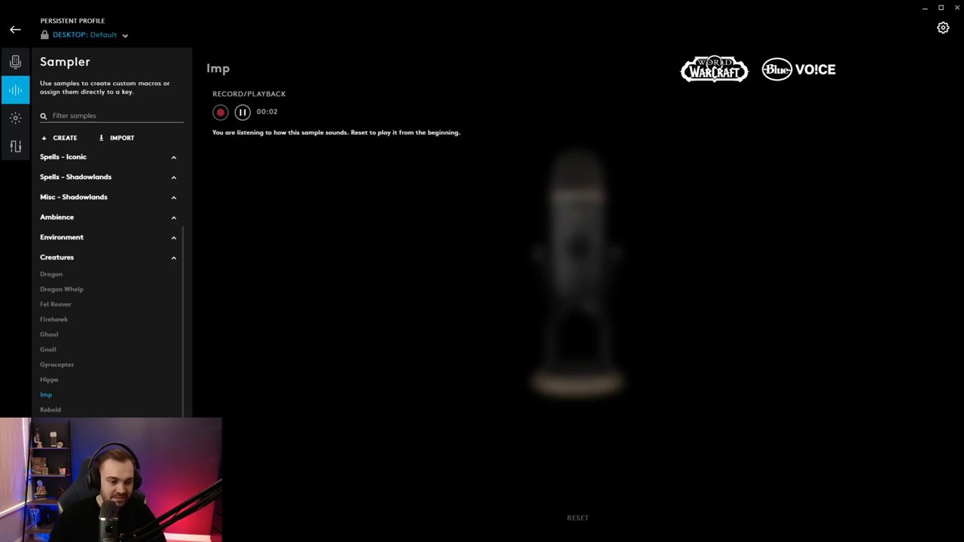
click(49, 424)
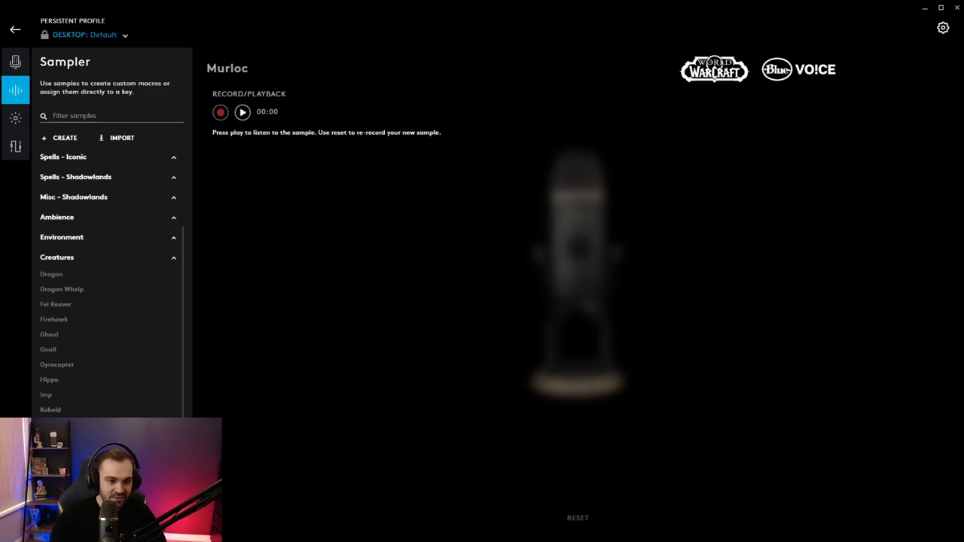
click(242, 112)
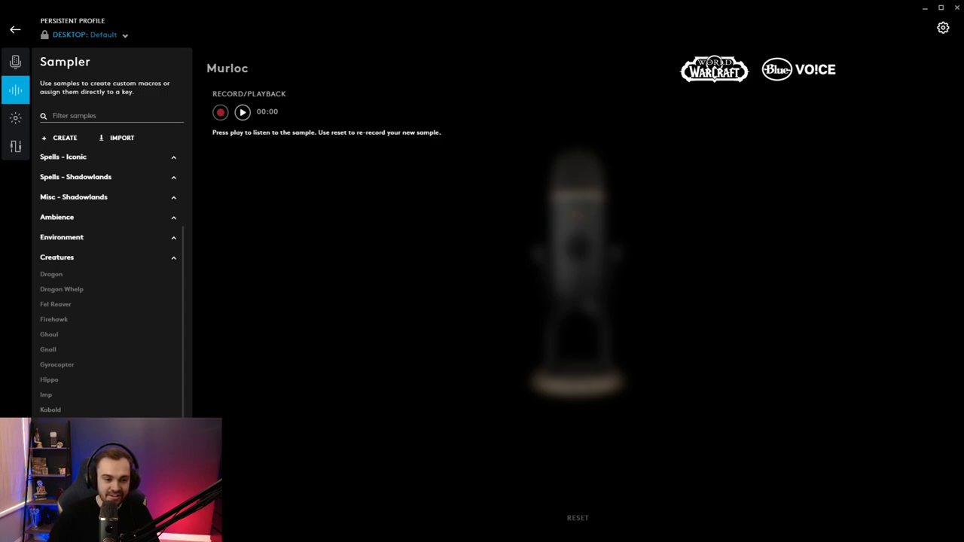
scroll(111, 286, up, 2)
scroll(112, 286, down, 1)
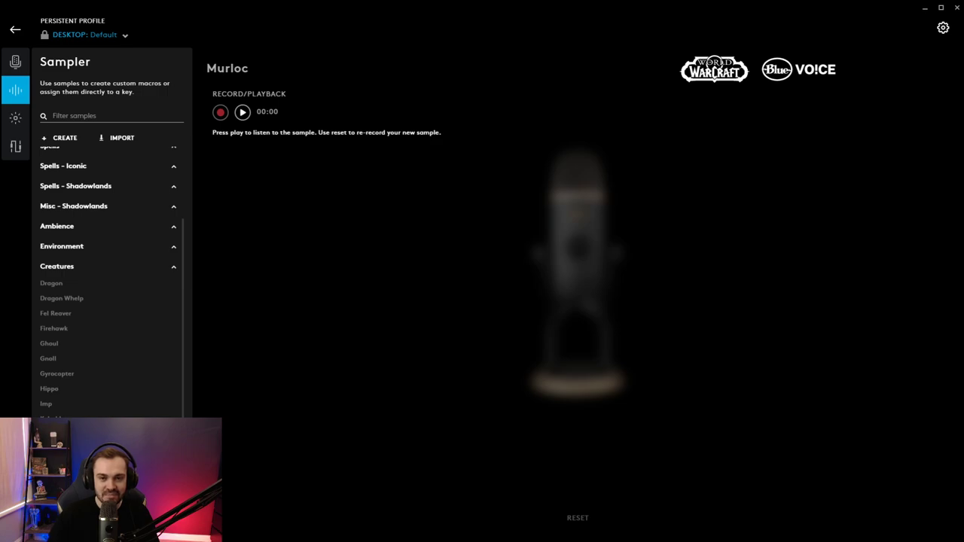
scroll(111, 287, down, 1)
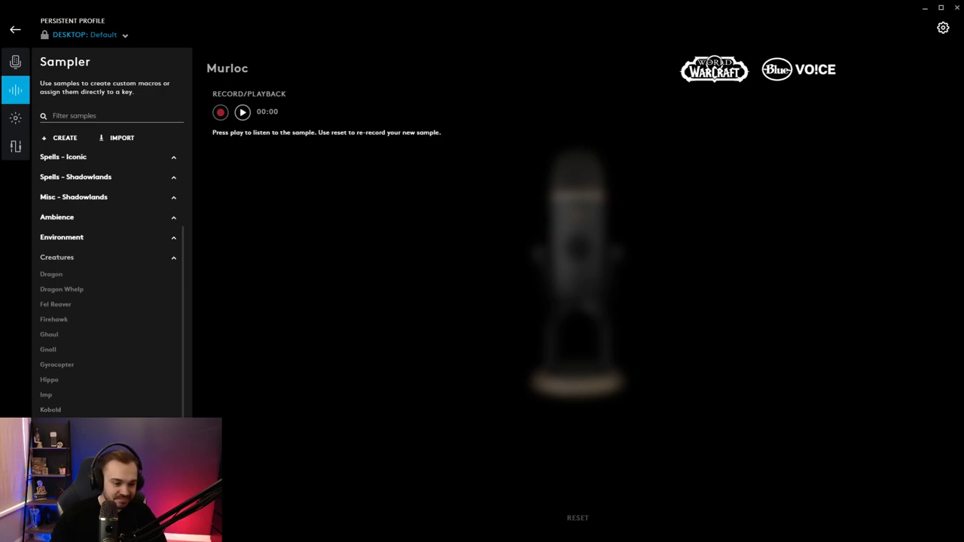
Collapse Creatures and play the Alarm clock 1 and Call Pepe interface samples
click(57, 257)
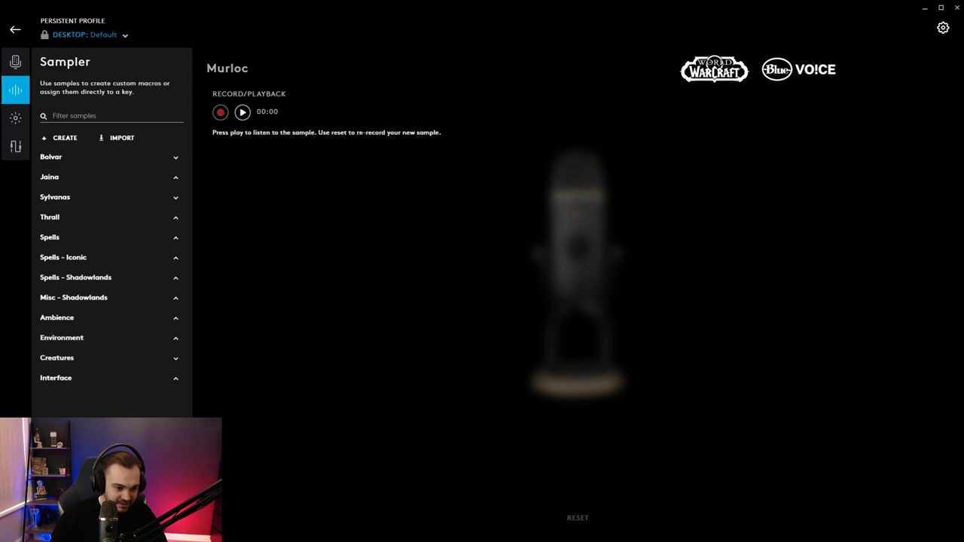
scroll(112, 278, down, 1)
click(60, 359)
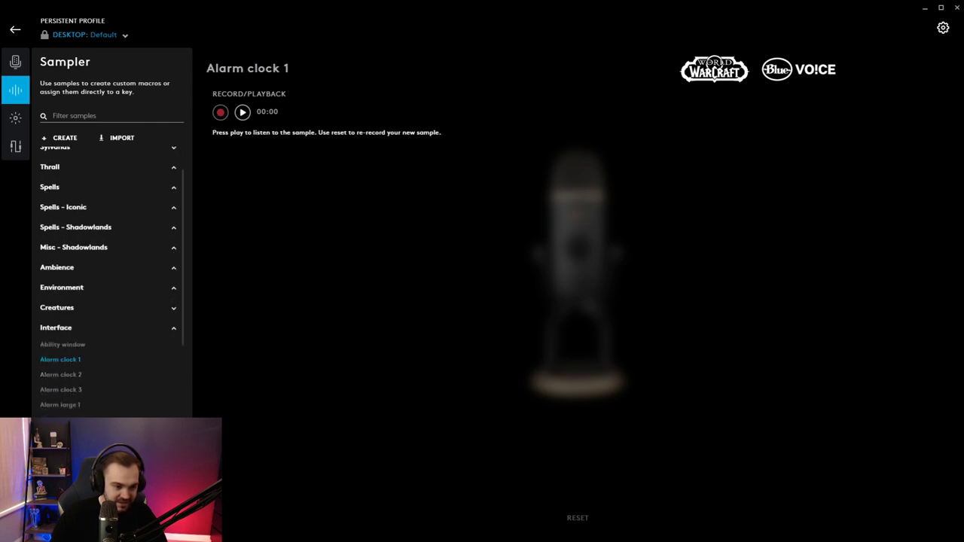
click(242, 111)
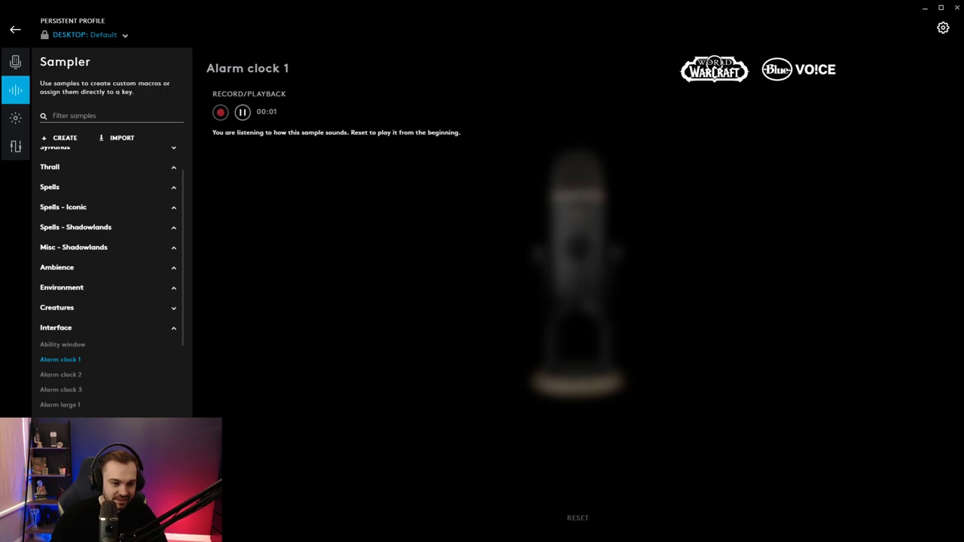
scroll(68, 346, down, 4)
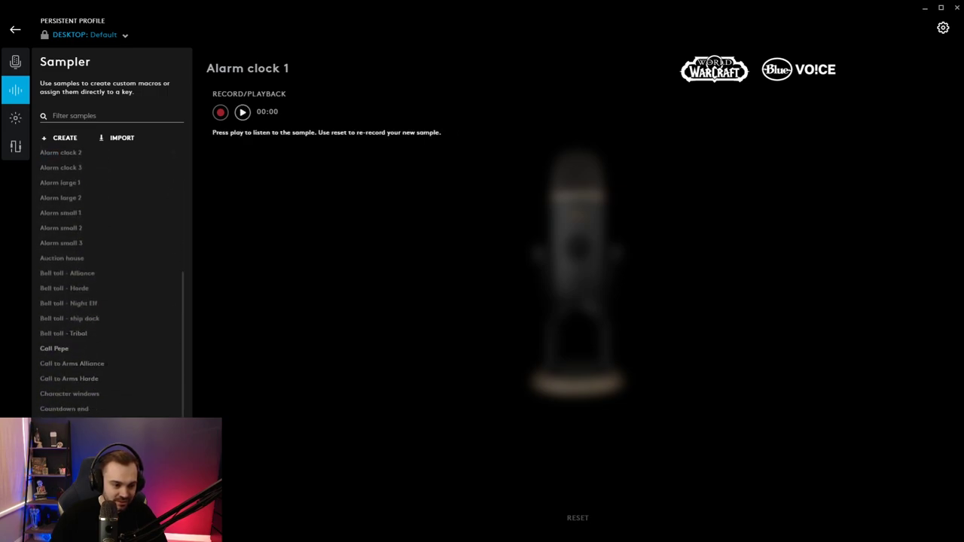
click(53, 348)
click(242, 112)
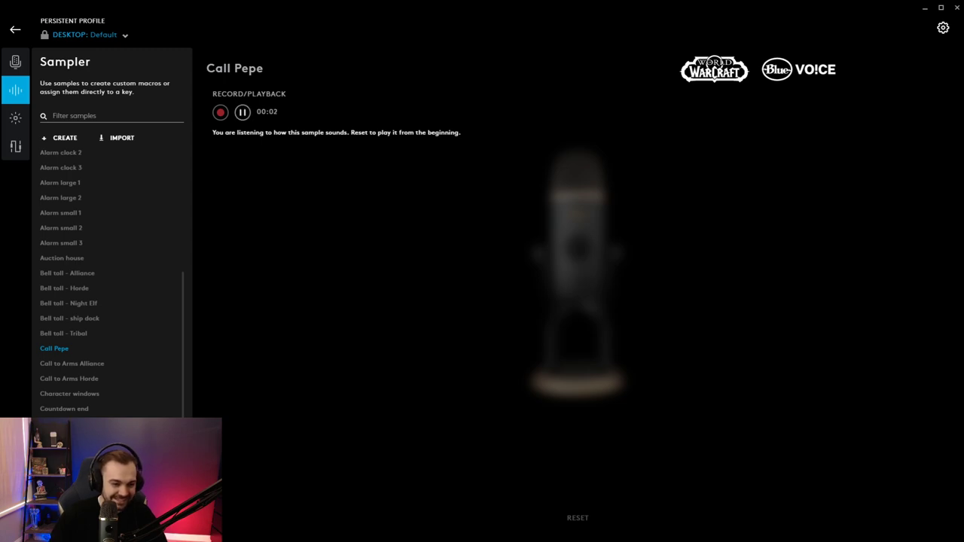
Select 'Bell toll - Horde' and play it four times
scroll(111, 279, down, 1)
click(64, 271)
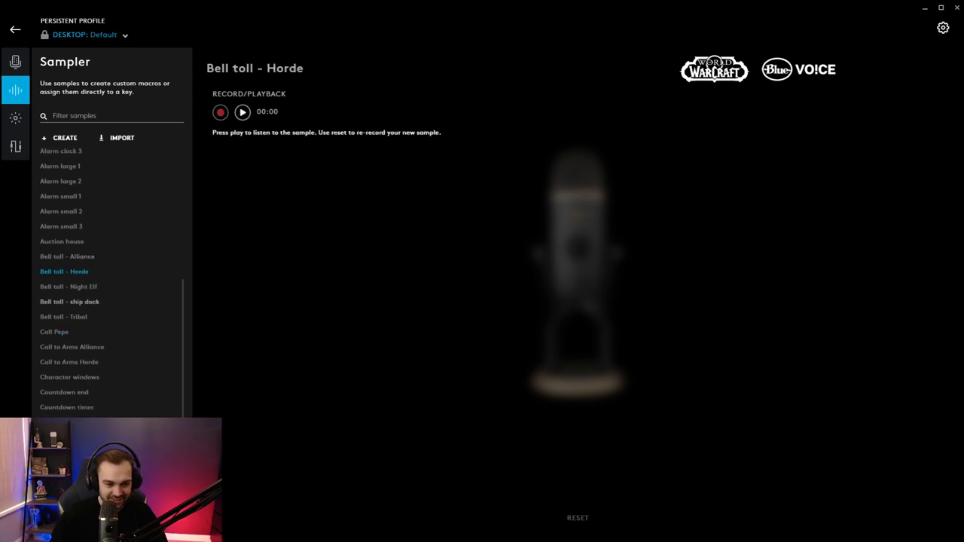
key(space)
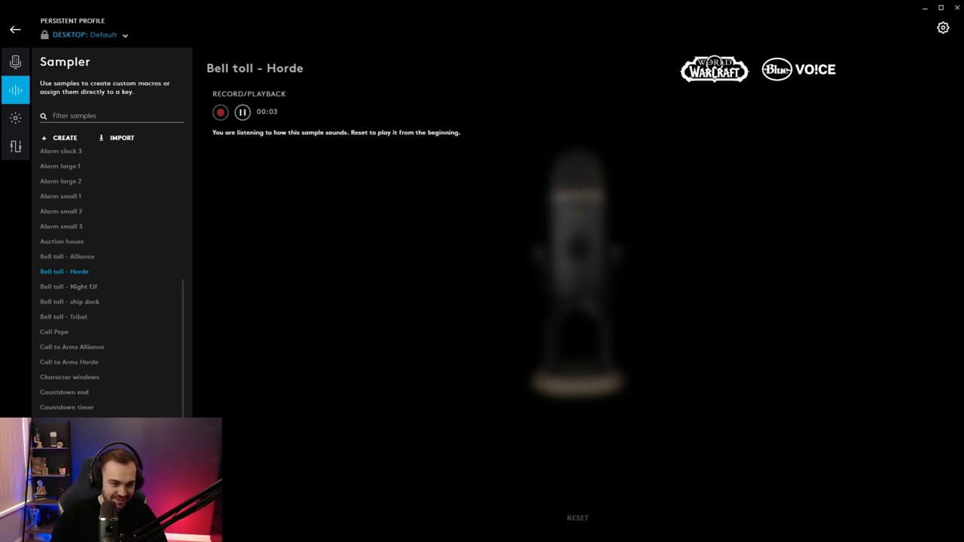
key(space)
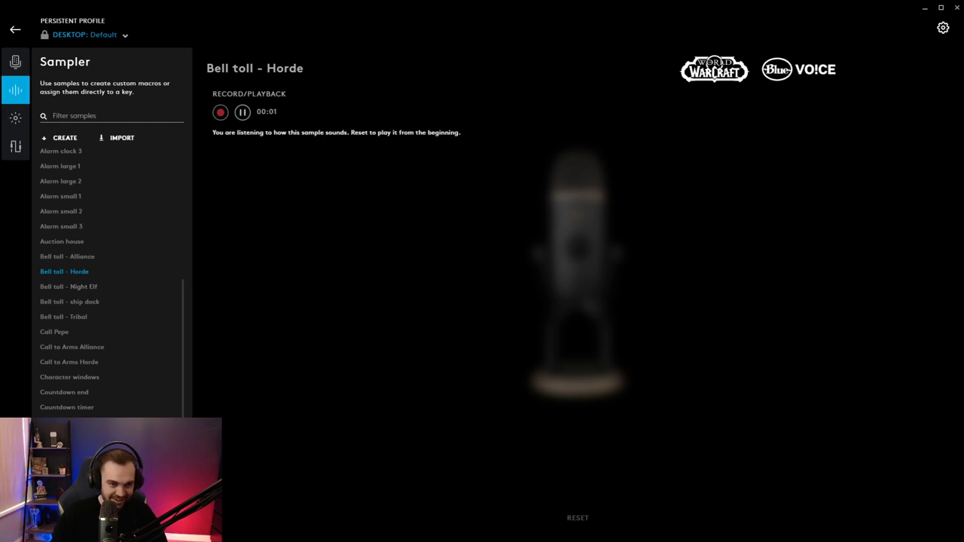
key(space)
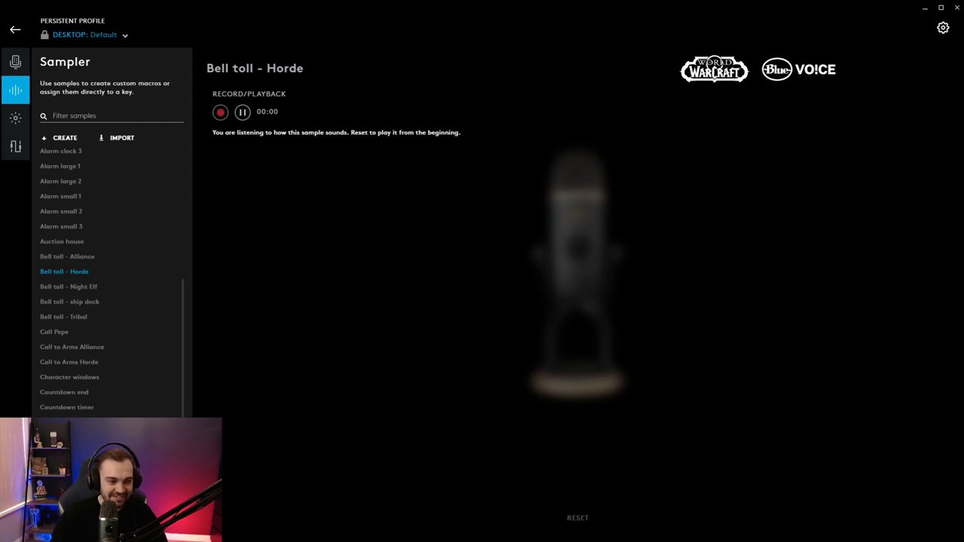
key(space)
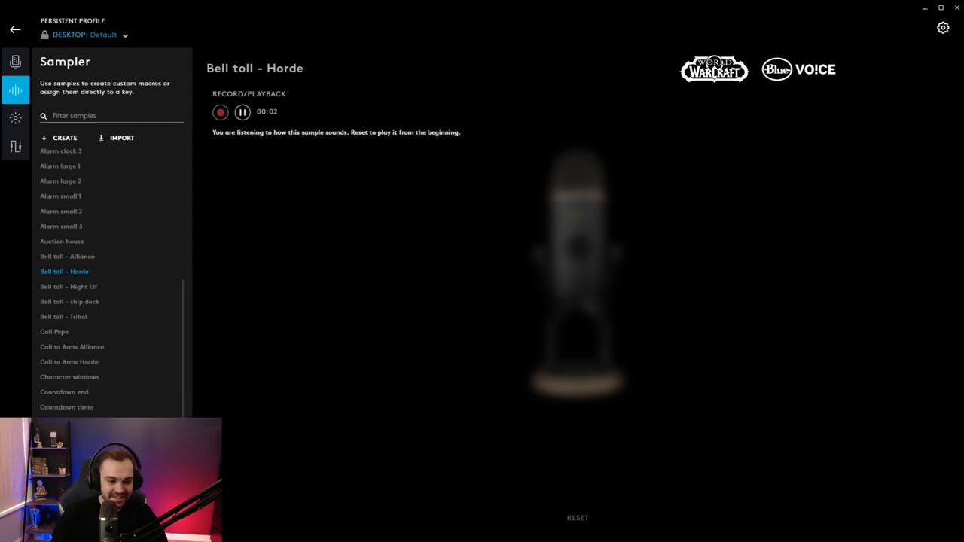
Play the Horn 2 sample and collapse the Interface category
scroll(112, 278, down, 3)
click(49, 394)
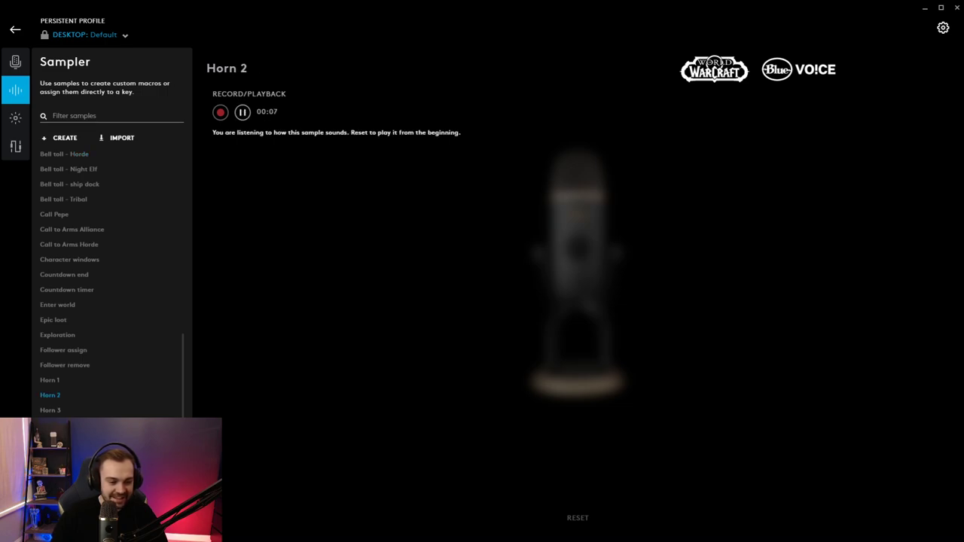
scroll(112, 284, down, 1)
scroll(111, 282, up, 10)
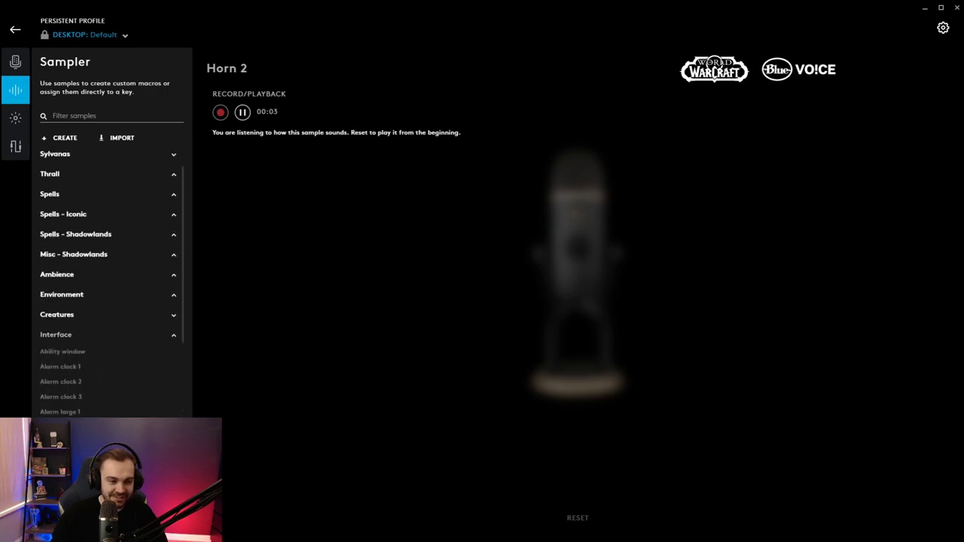
scroll(112, 283, up, 1)
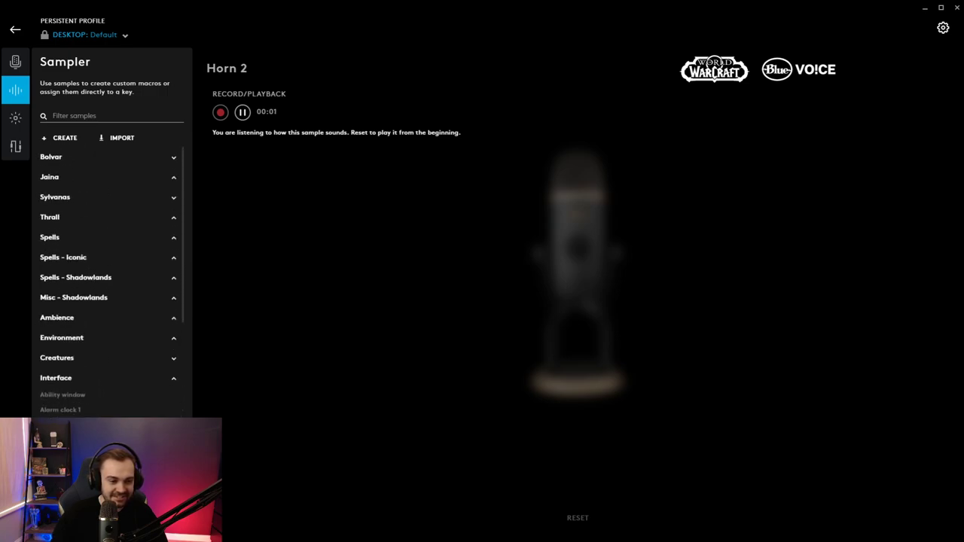
click(56, 378)
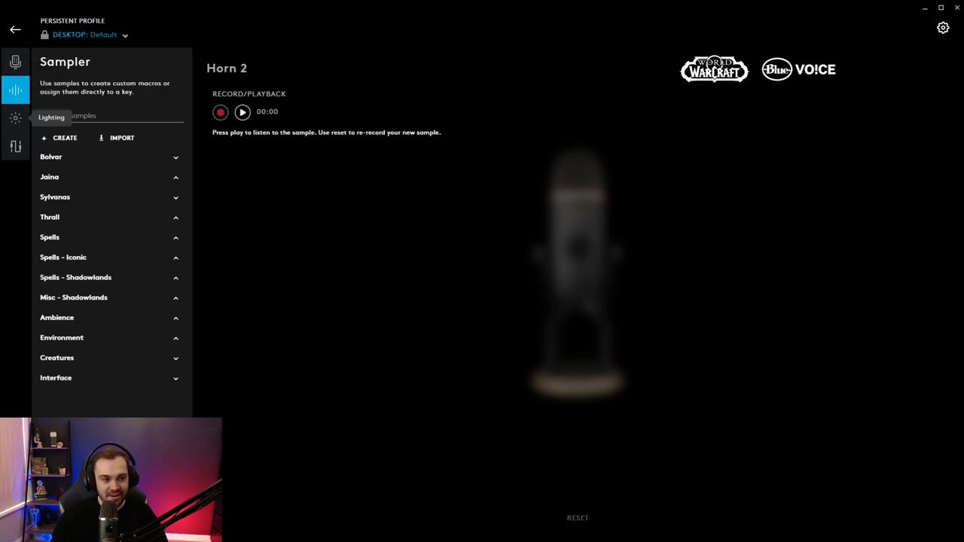
Show the Yeti X knob lighting: green live colour, red mute colour, both Fixed
click(15, 118)
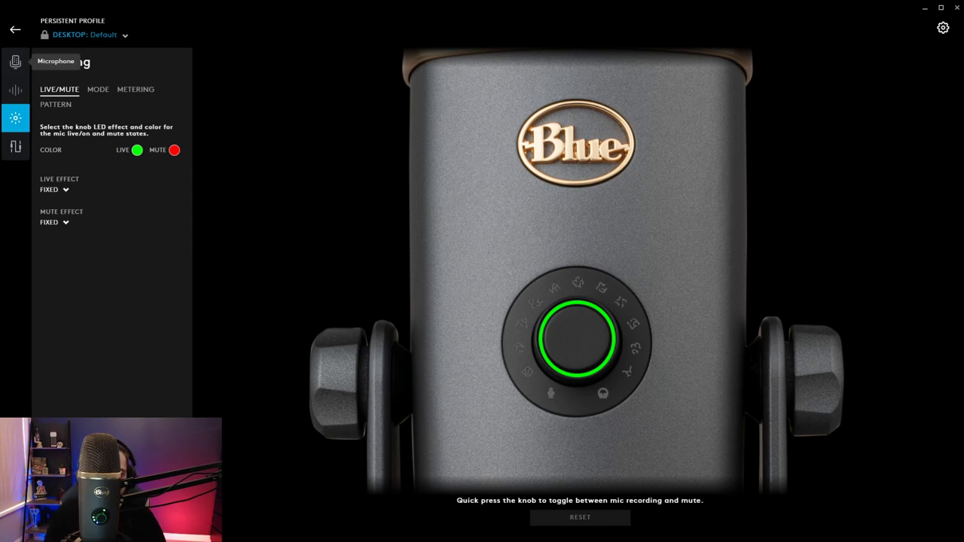
Switch the Yeti X polar pattern to bi-directional, then go back to knob lighting
click(15, 62)
click(53, 98)
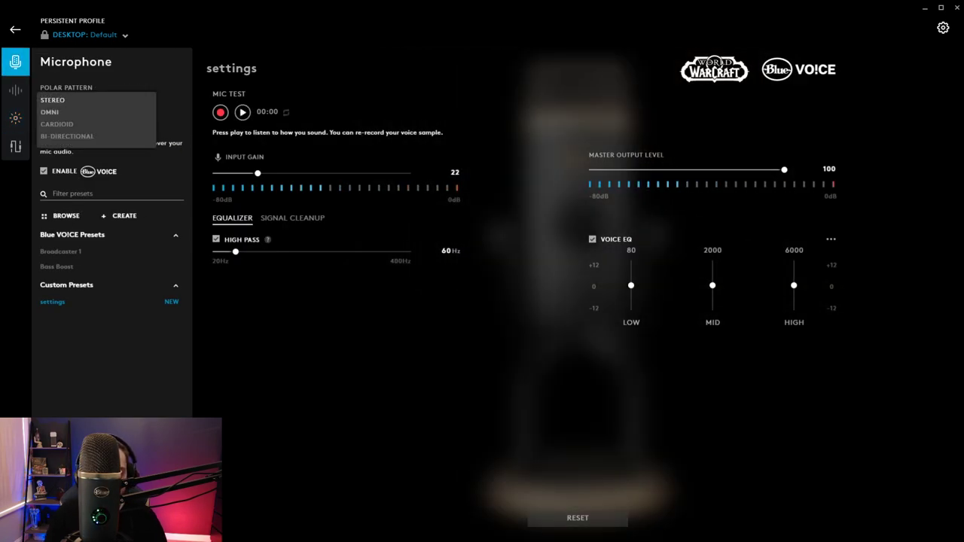
click(67, 136)
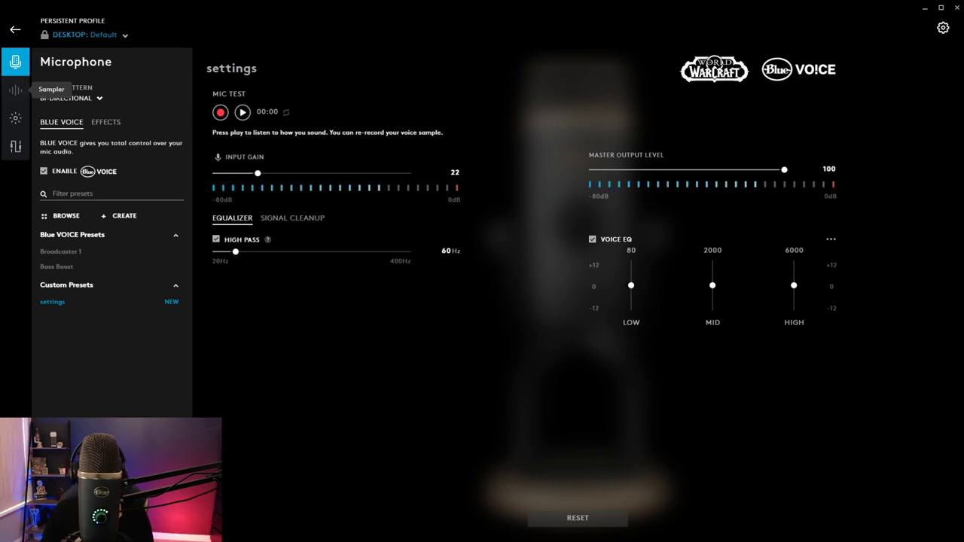
click(16, 117)
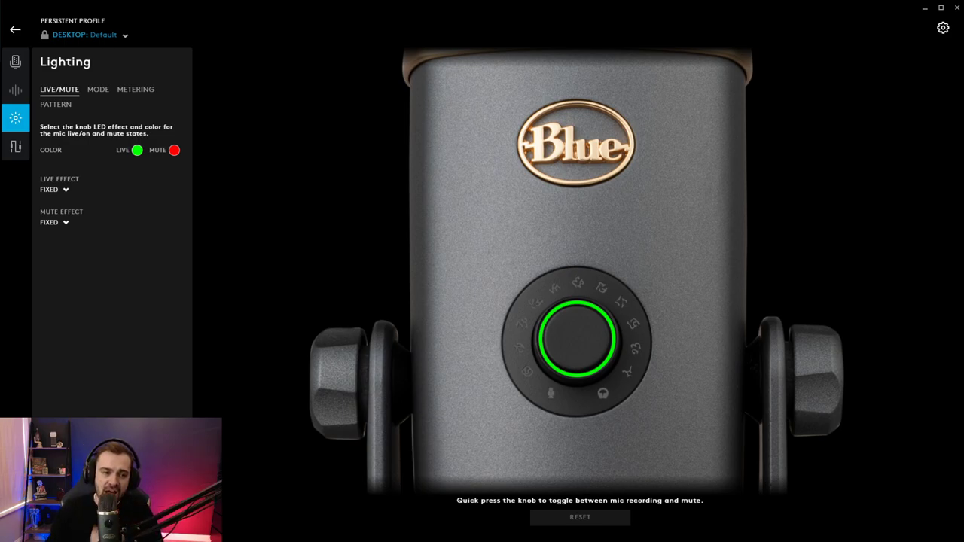
Check the live and mute colour pickers and try a Breathing live effect, then restore Fixed
click(137, 149)
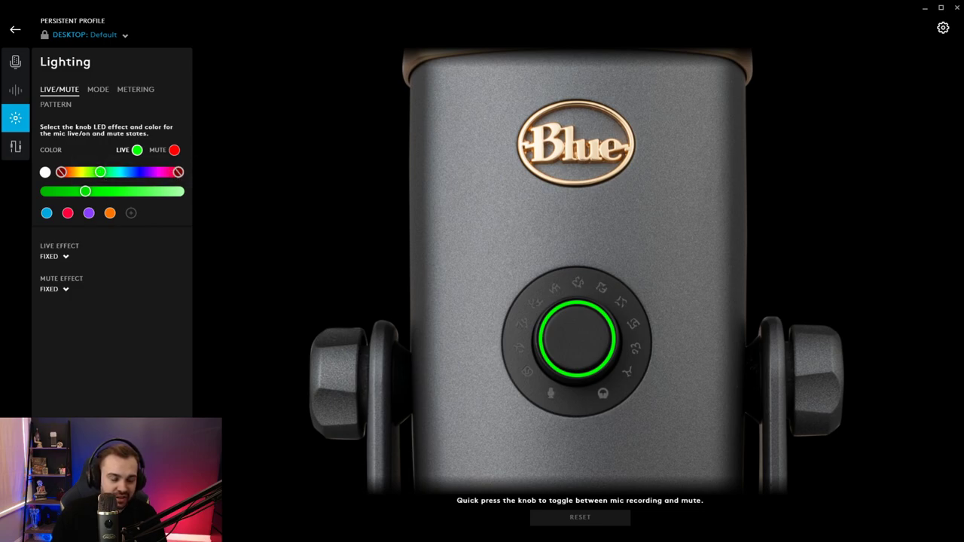
click(174, 150)
click(174, 150)
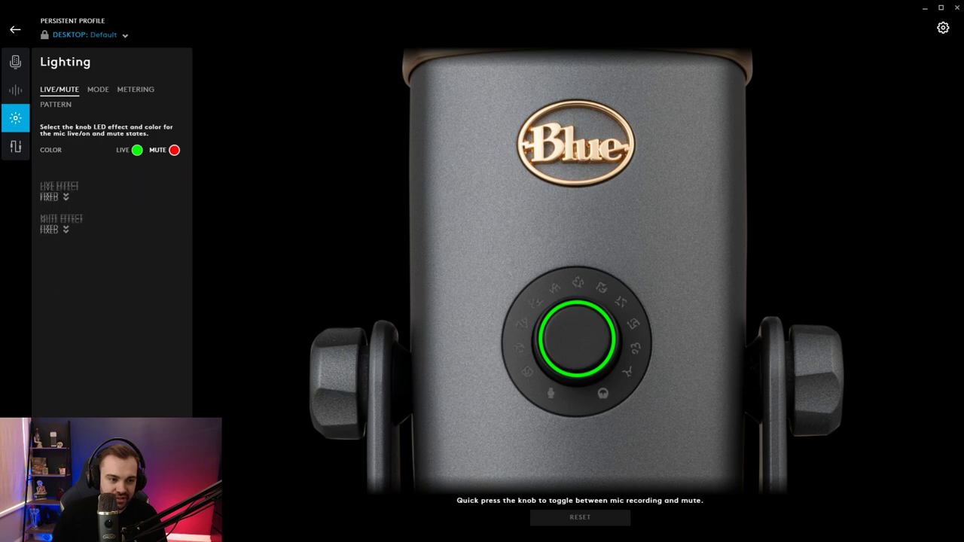
click(53, 191)
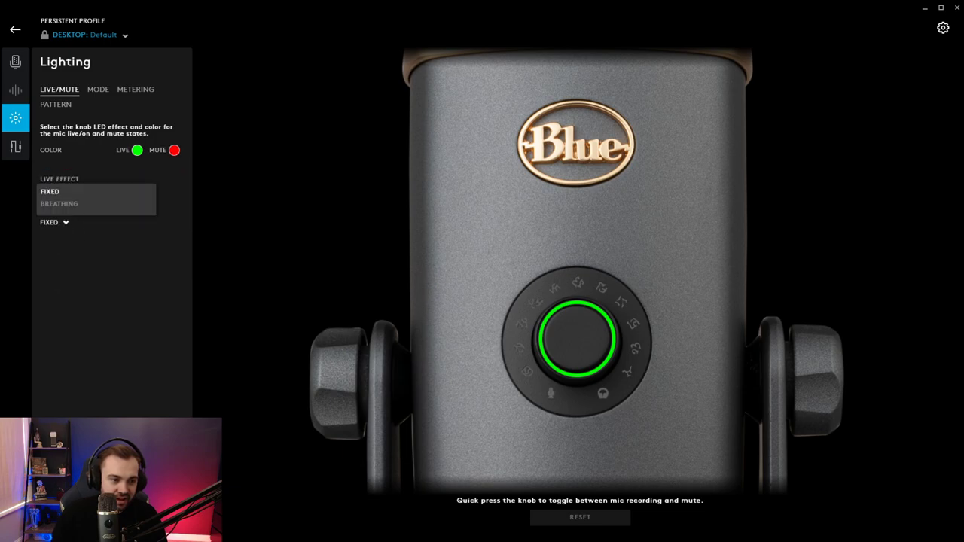
click(59, 203)
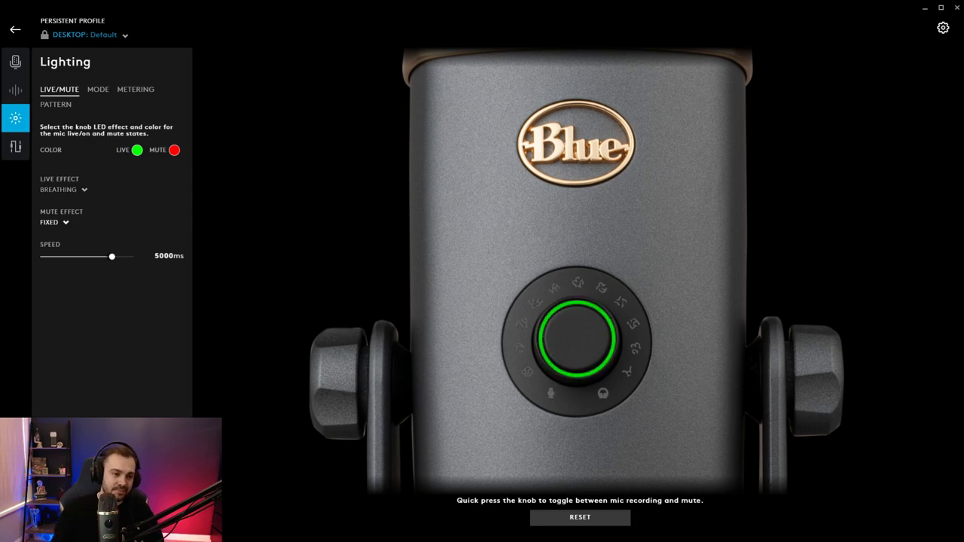
click(60, 189)
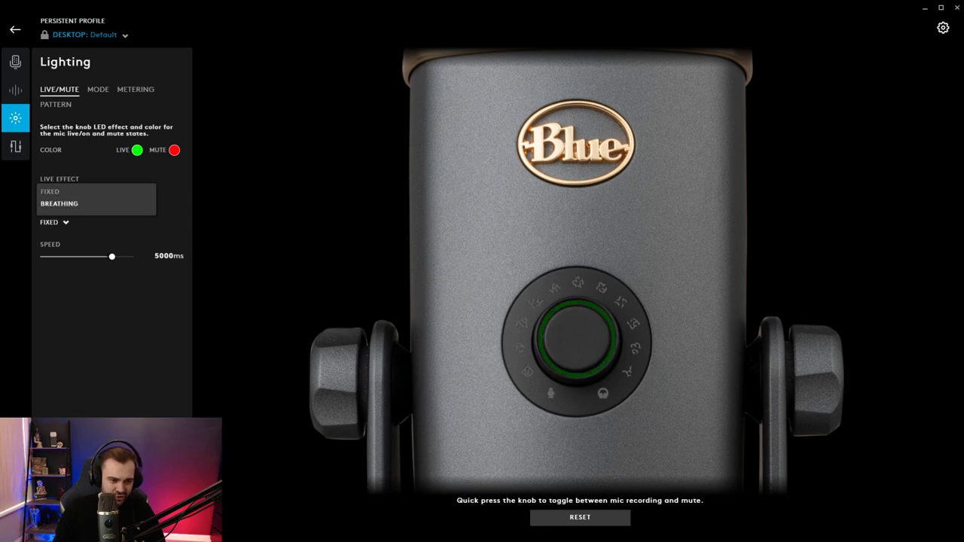
click(49, 191)
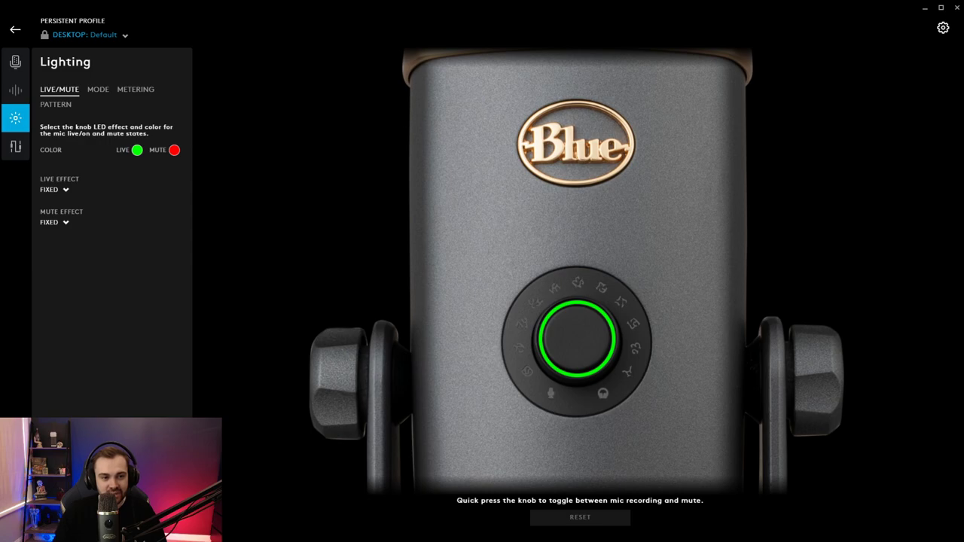
Review the mode and metering knob colours, then open the 3.5mm Output settings
click(98, 89)
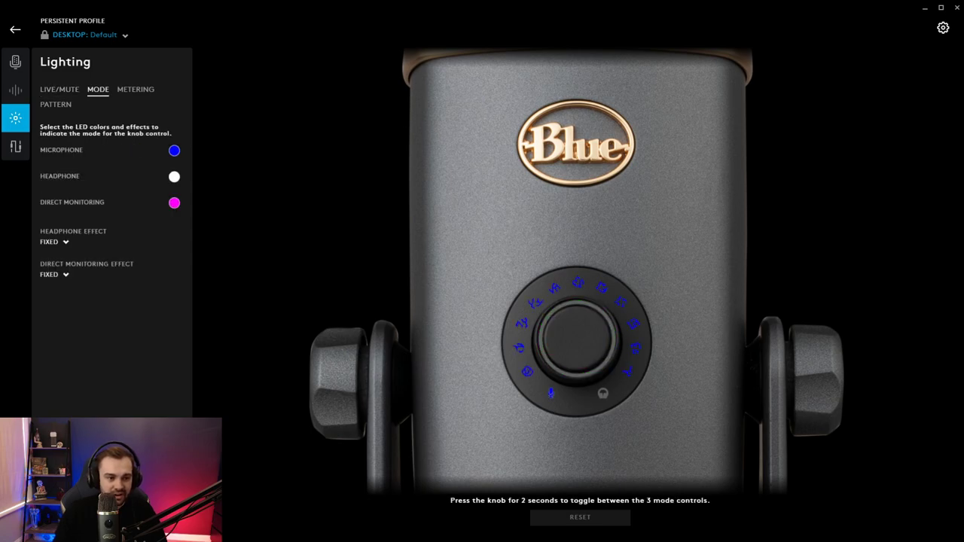
click(136, 89)
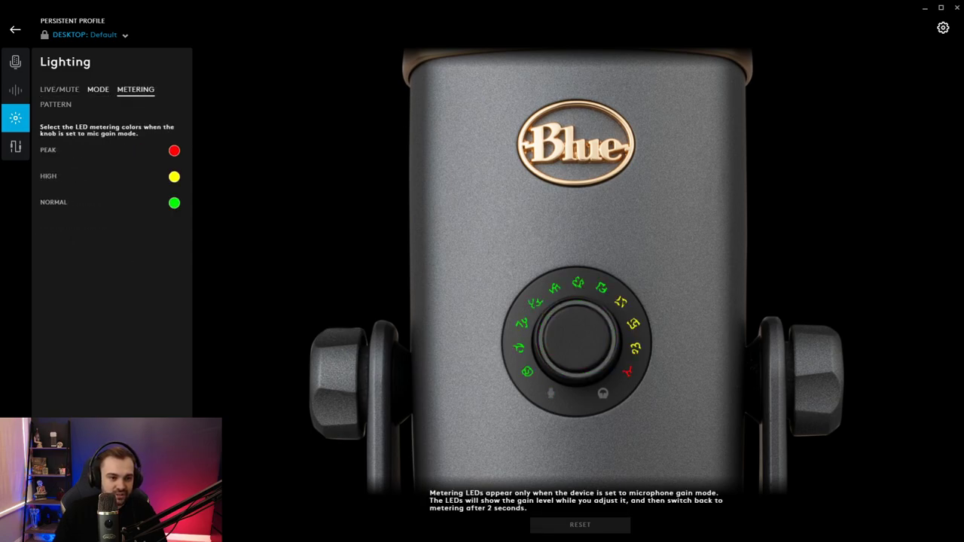
click(98, 89)
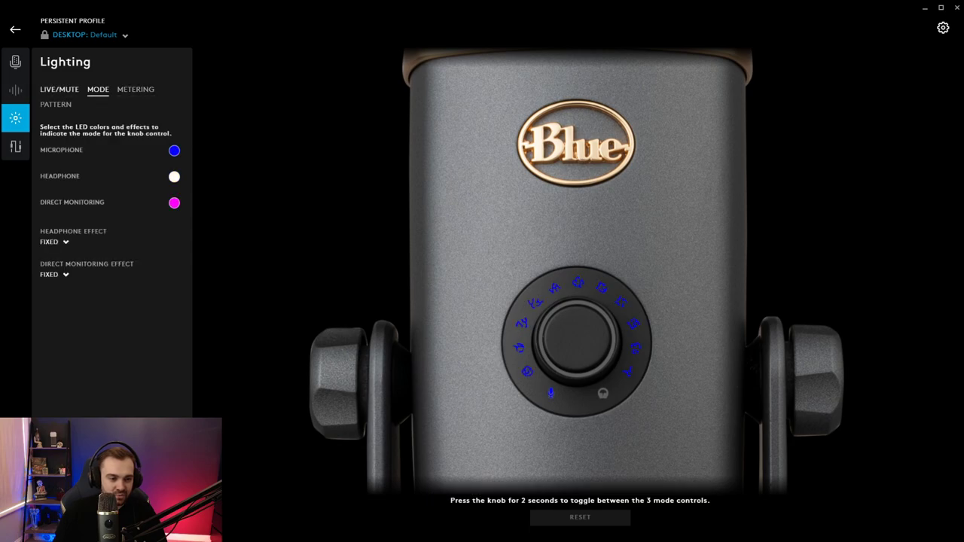
click(58, 89)
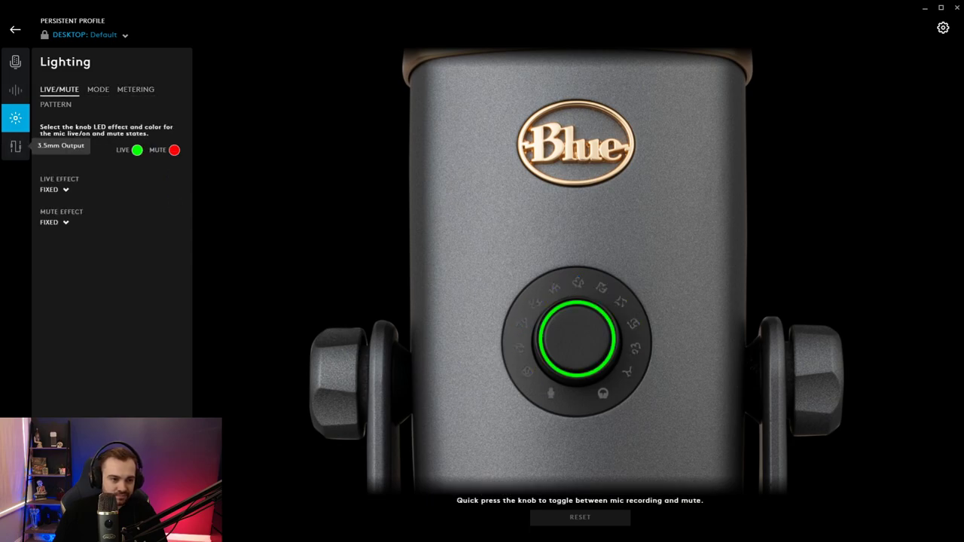
click(15, 146)
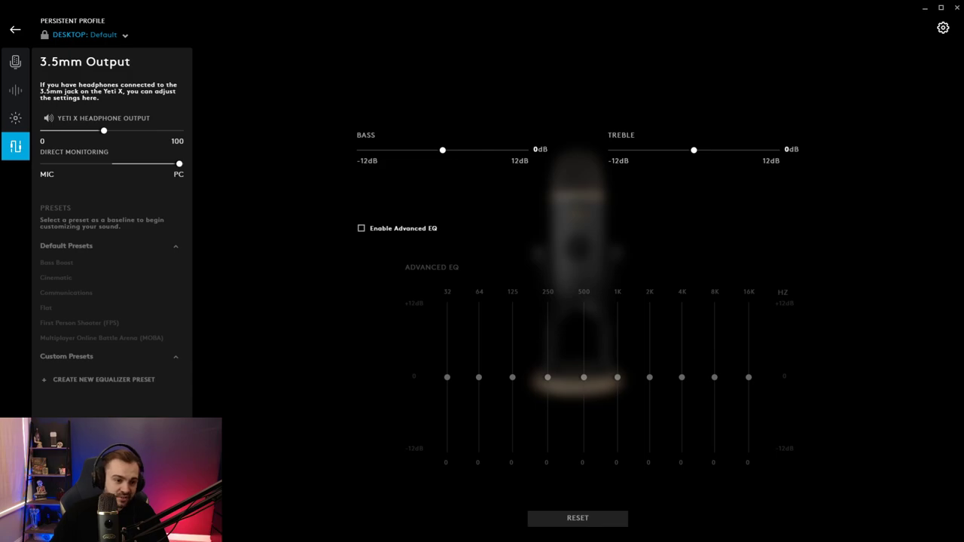
click(15, 62)
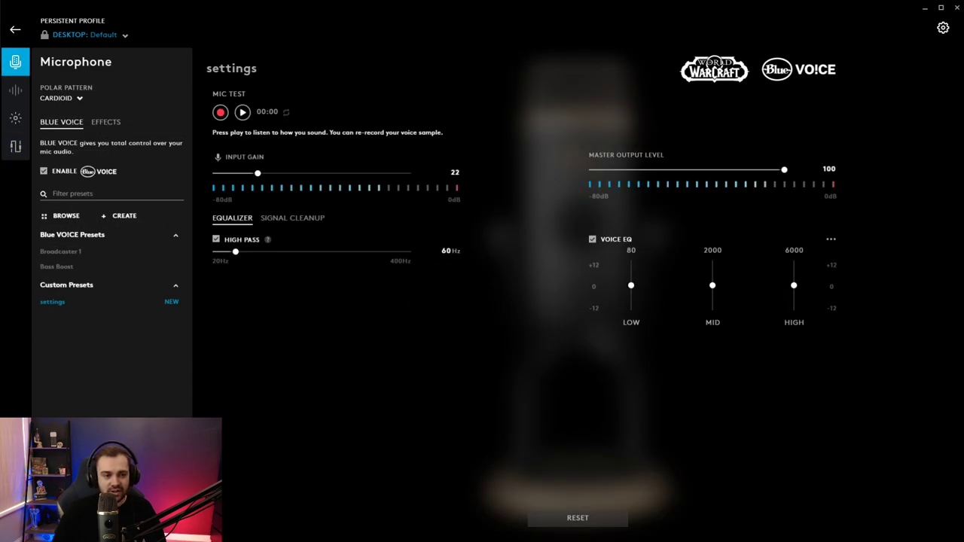